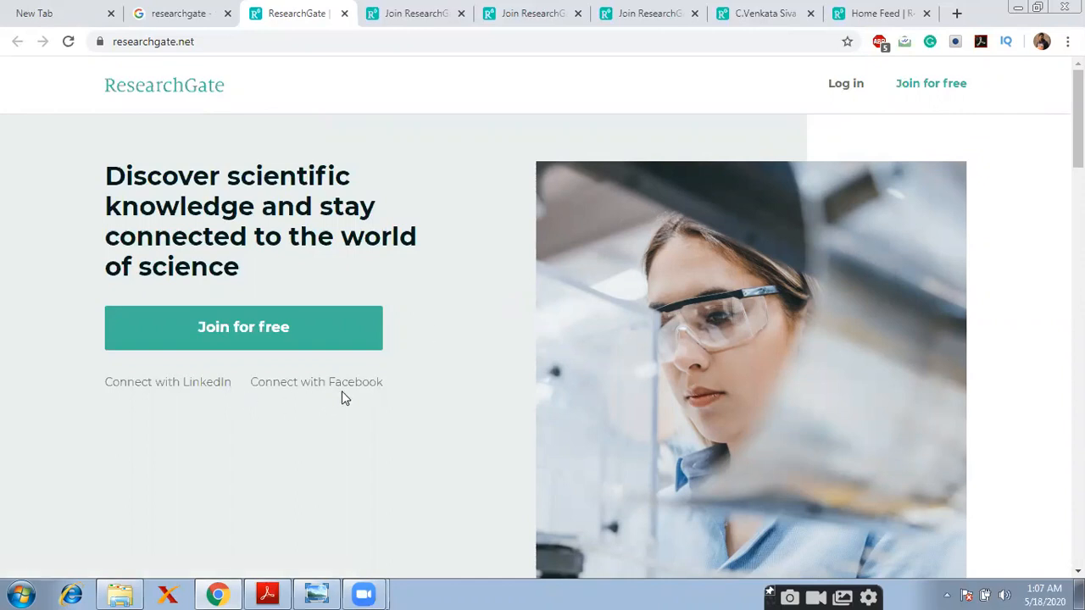
Look through the ResearchGate home page sections on discovering research, topic pages, measuring impact and joining
scroll(351, 397, "down", 6)
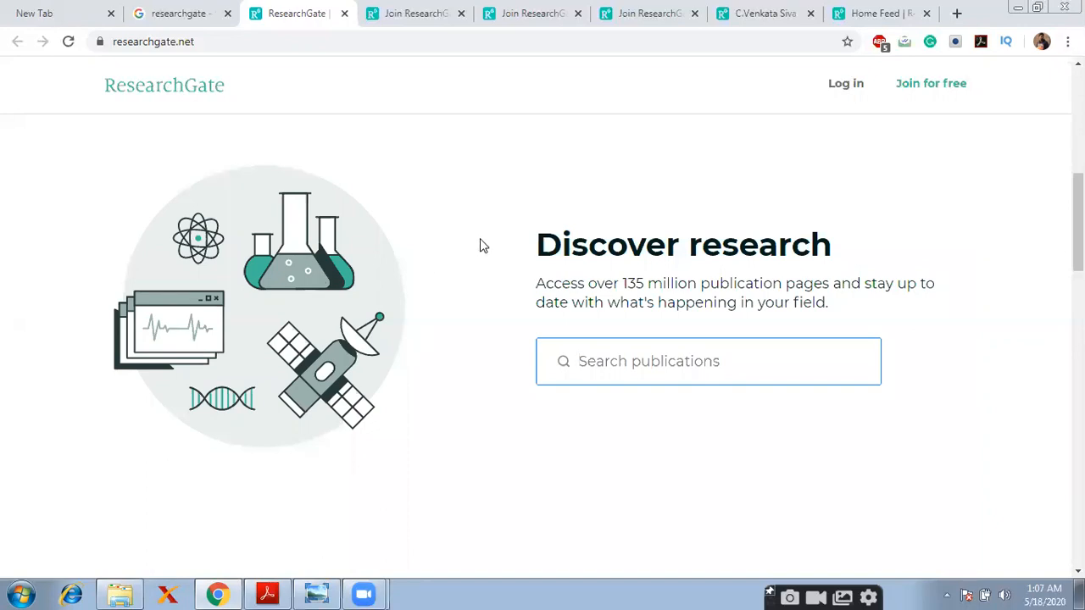
scroll(472, 270, "down", 2)
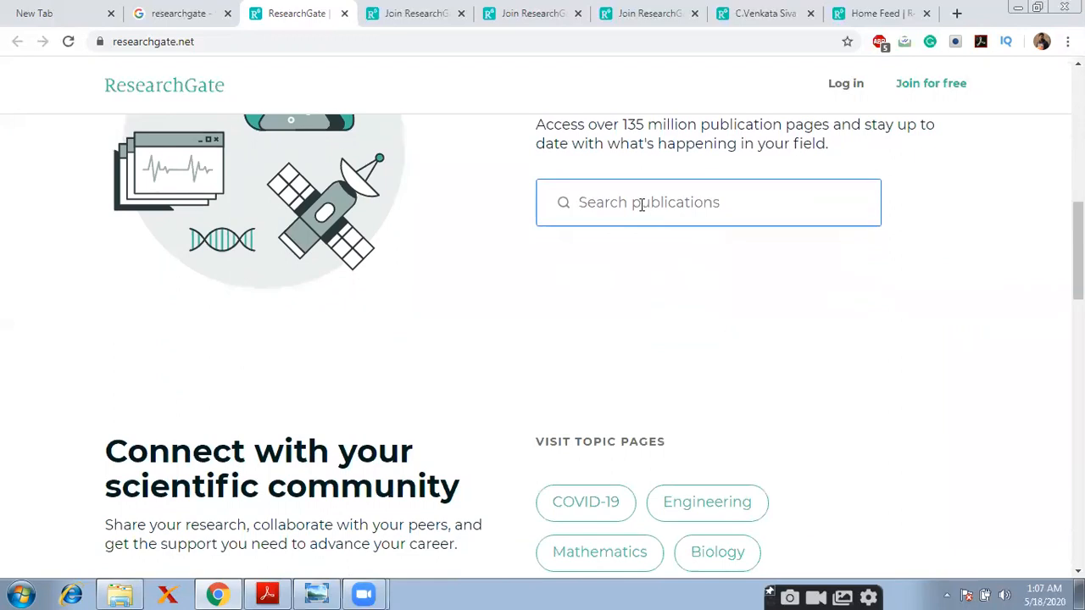
scroll(642, 228, "down", 1)
scroll(641, 240, "down", 2)
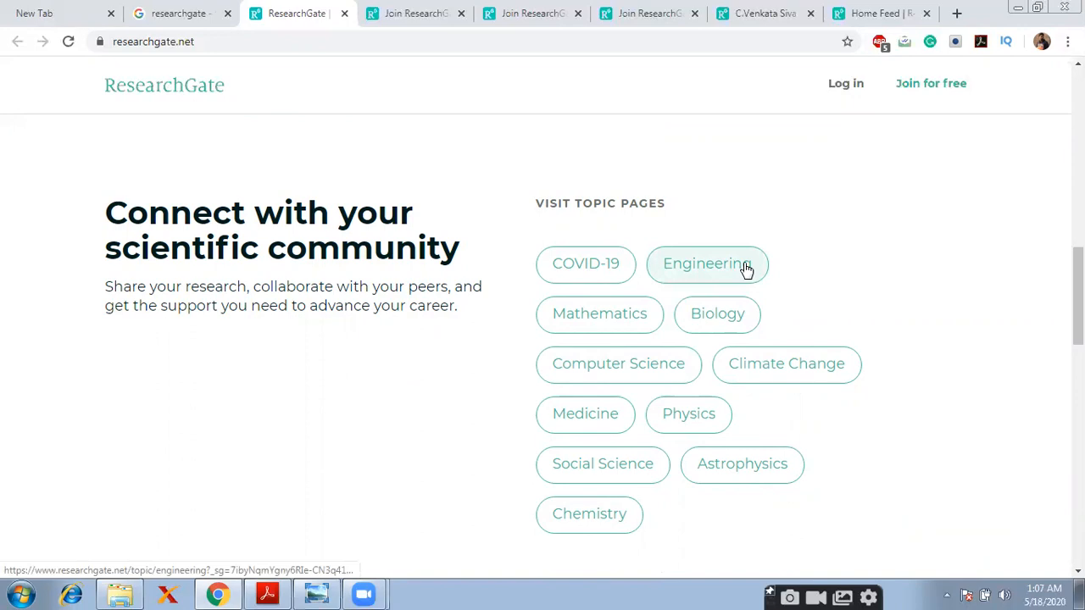
scroll(745, 288, "down", 6)
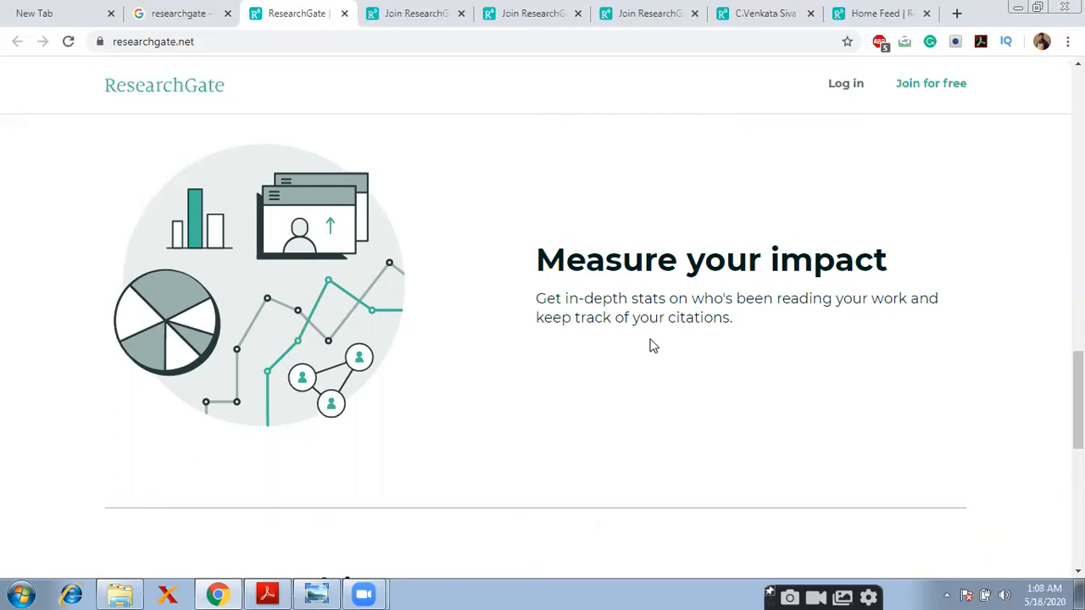
scroll(652, 345, "down", 4)
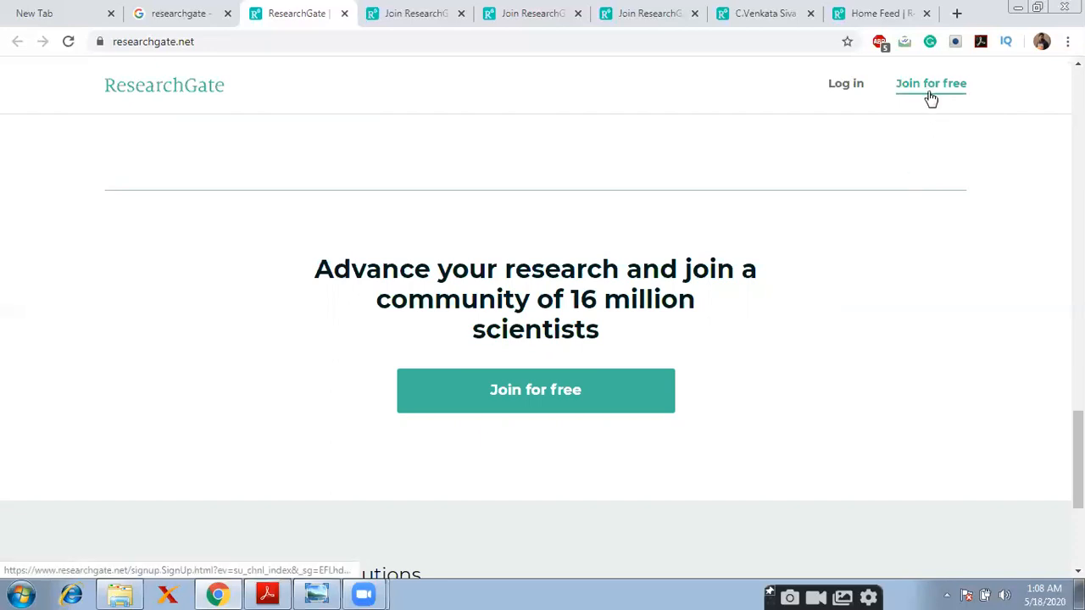
Switch to the sign-up page and review the researcher types, from Academic or student to Not a researcher
left_click(421, 10)
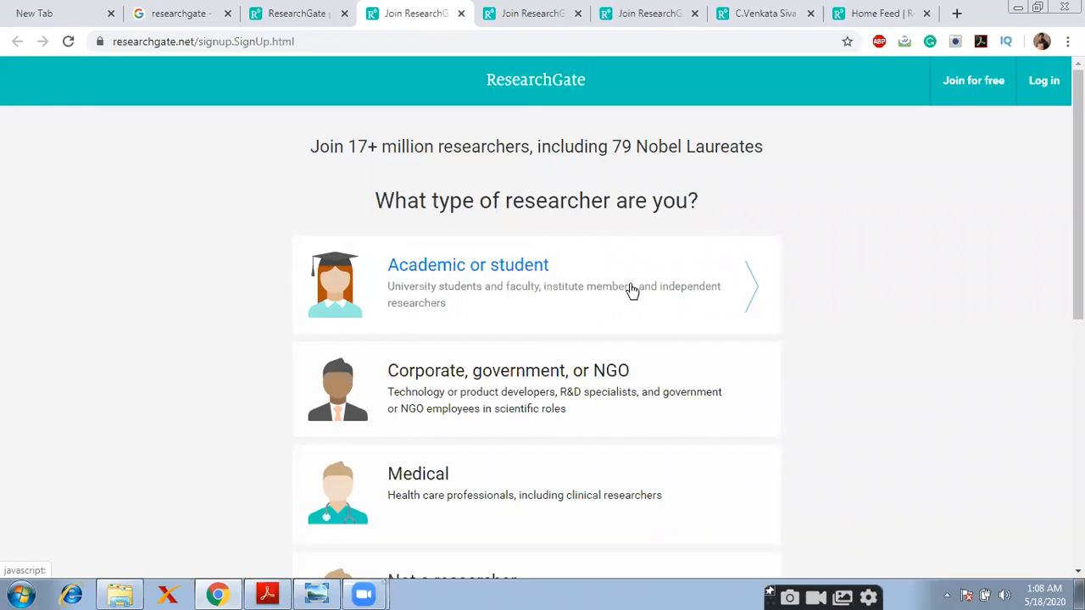
scroll(632, 290, "down", 1)
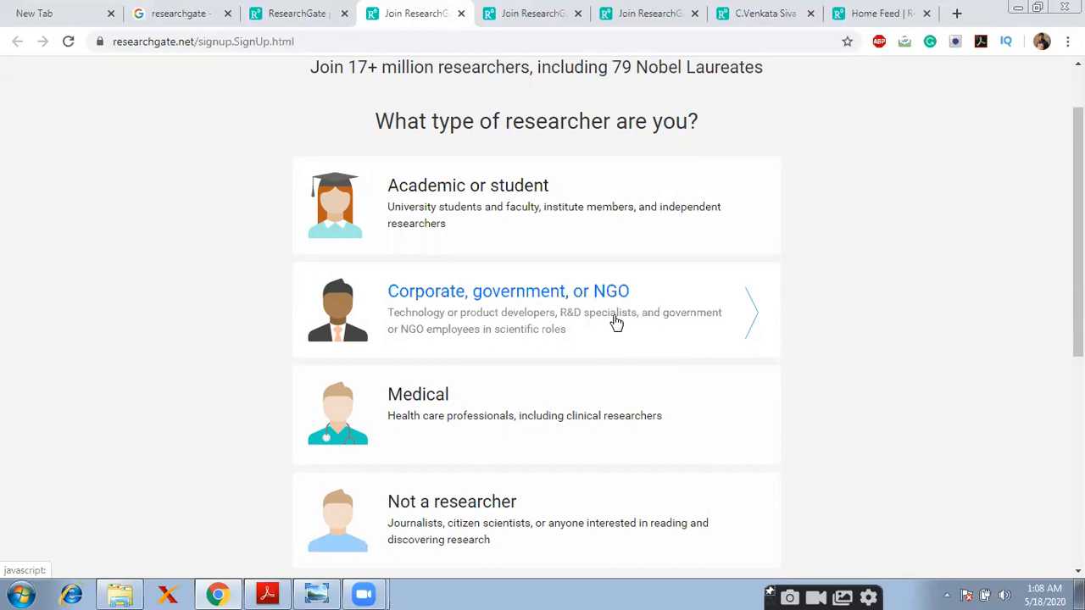
scroll(616, 323, "down", 1)
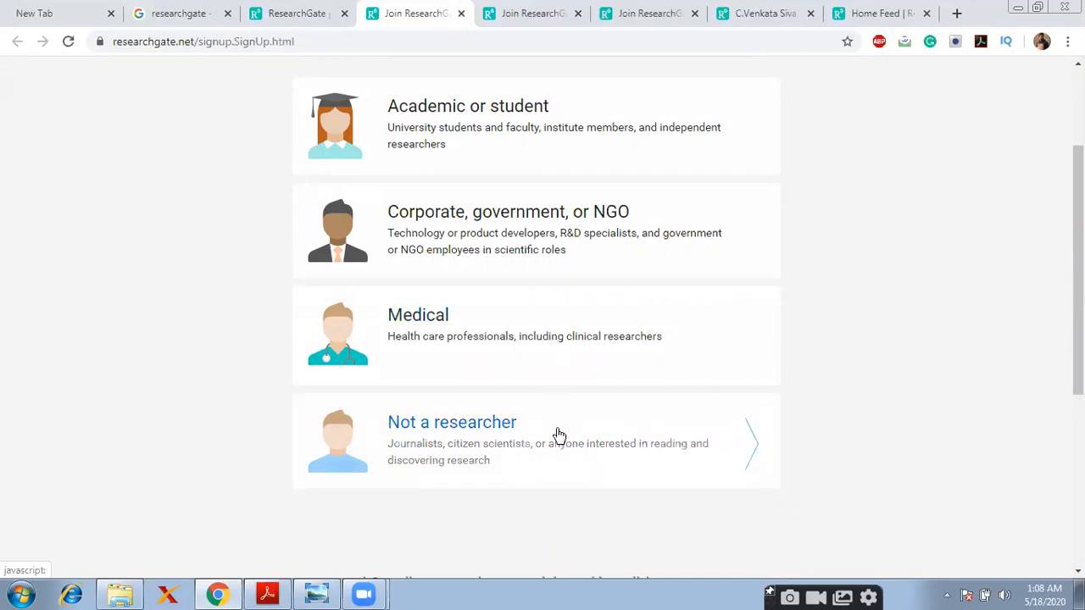
scroll(559, 436, "up", 1)
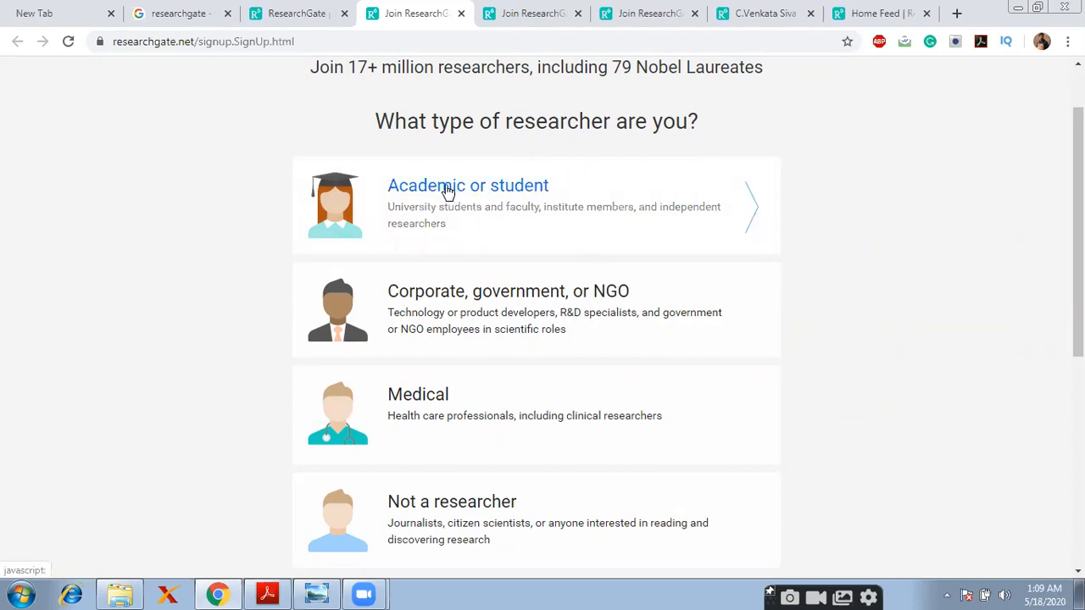
Switch to the institution details page of the sign-up and examine the Institution and Department fields
left_click(522, 20)
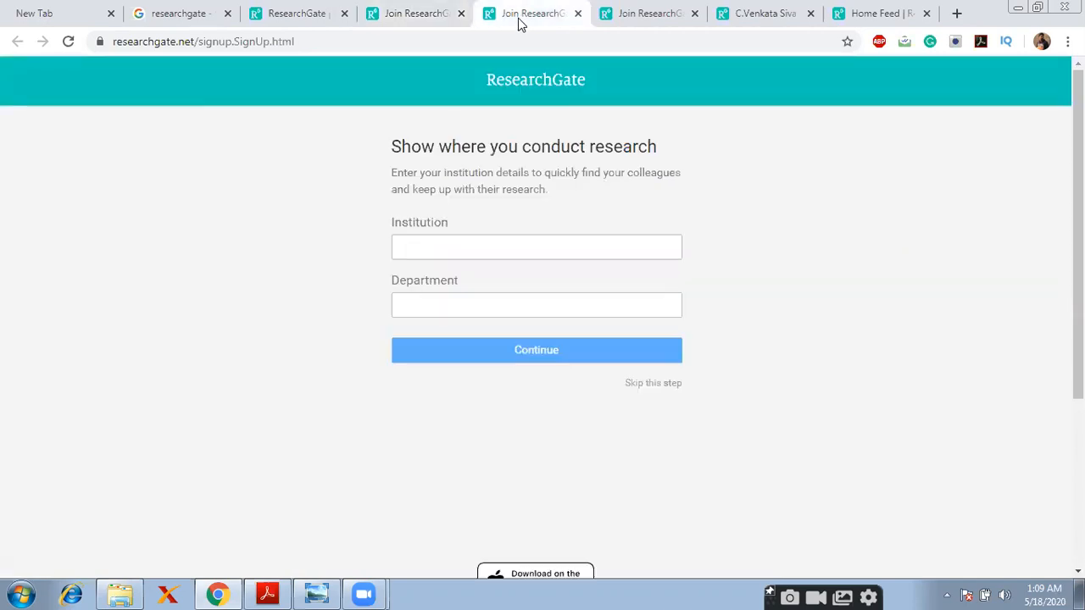
left_click(403, 242)
left_click(403, 308)
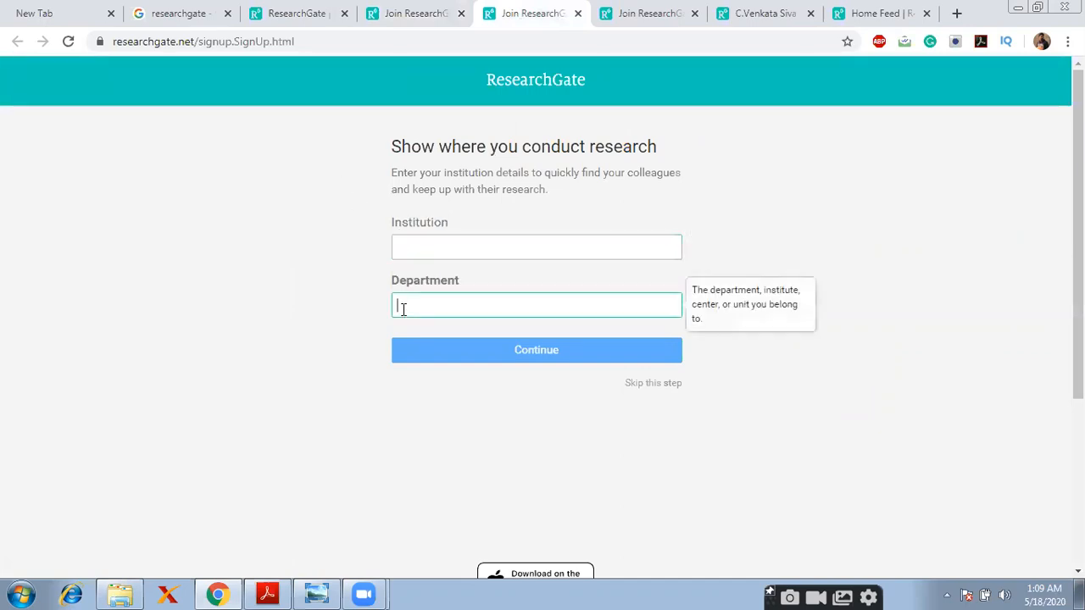
left_click(423, 246)
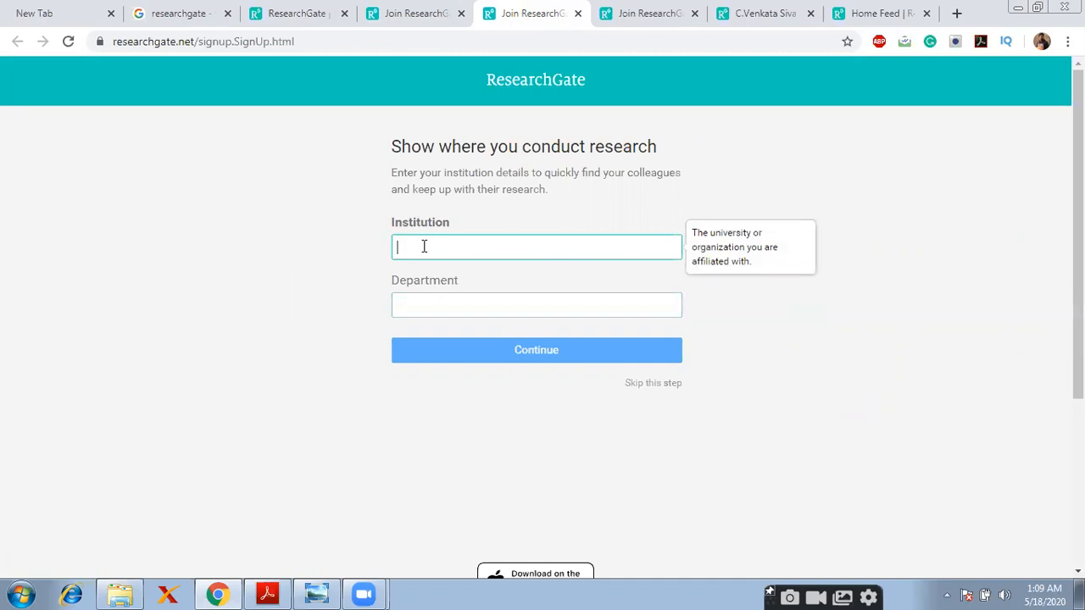
left_click(439, 297)
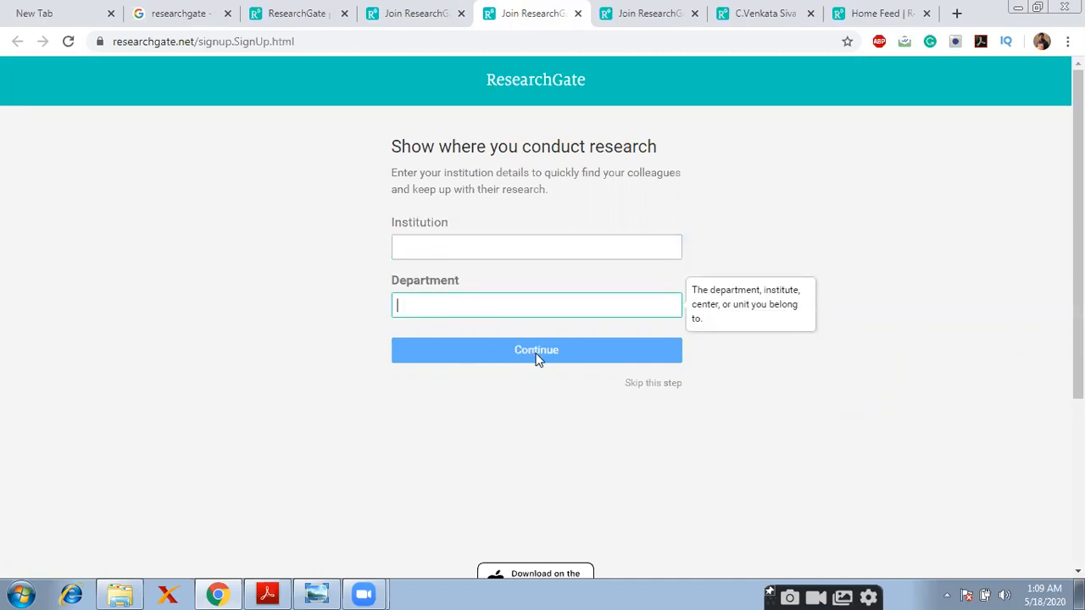
Switch to the account details page of the sign-up and examine the name and institution email fields
left_click(670, 11)
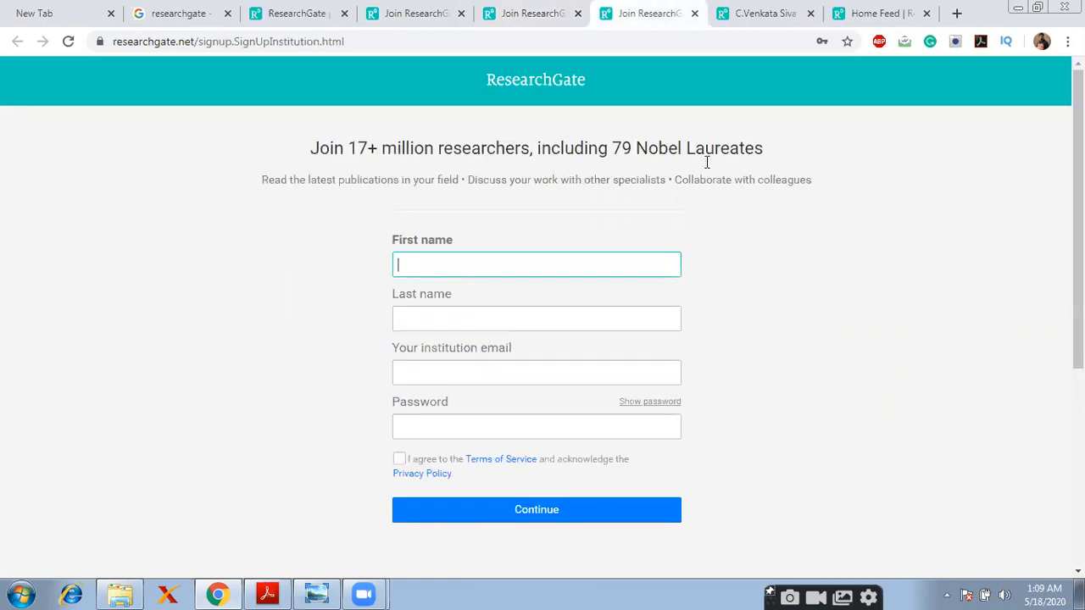
scroll(494, 179, "down", 1)
left_click(481, 180)
left_click(351, 184)
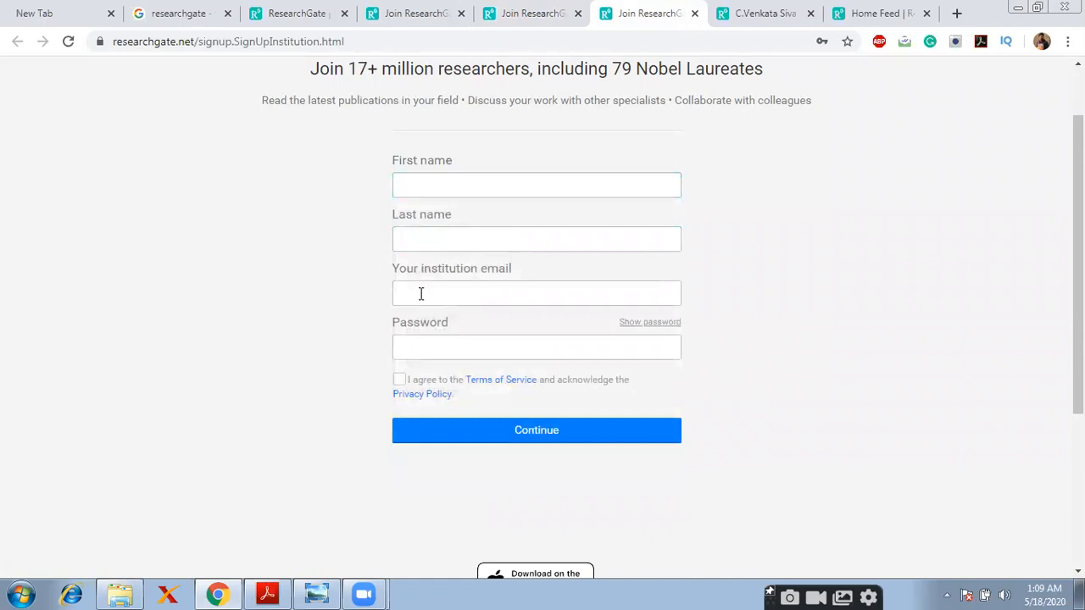
left_click(513, 292)
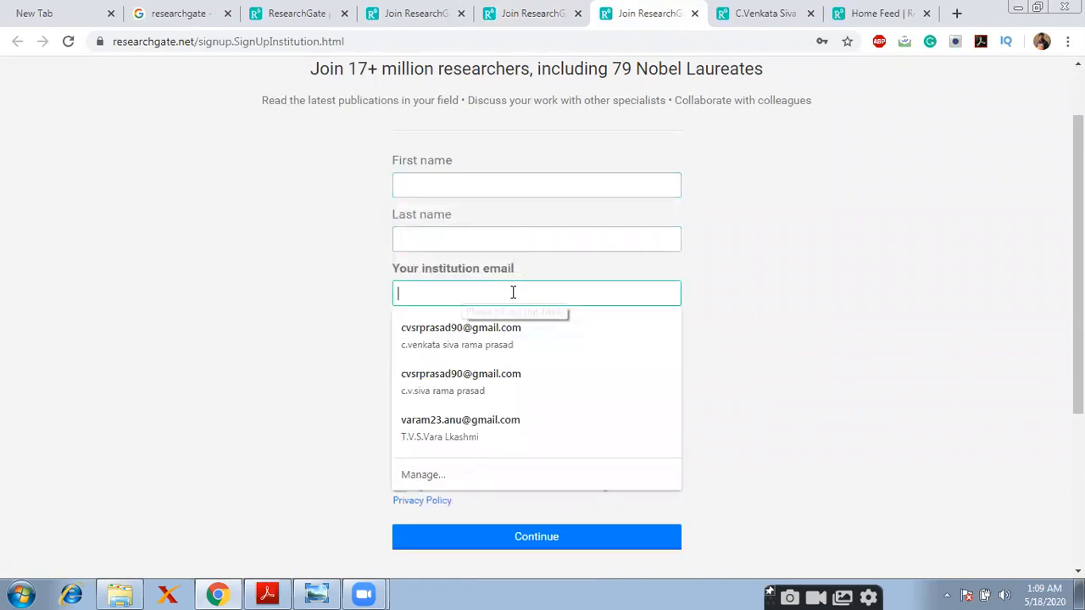
left_click(293, 291)
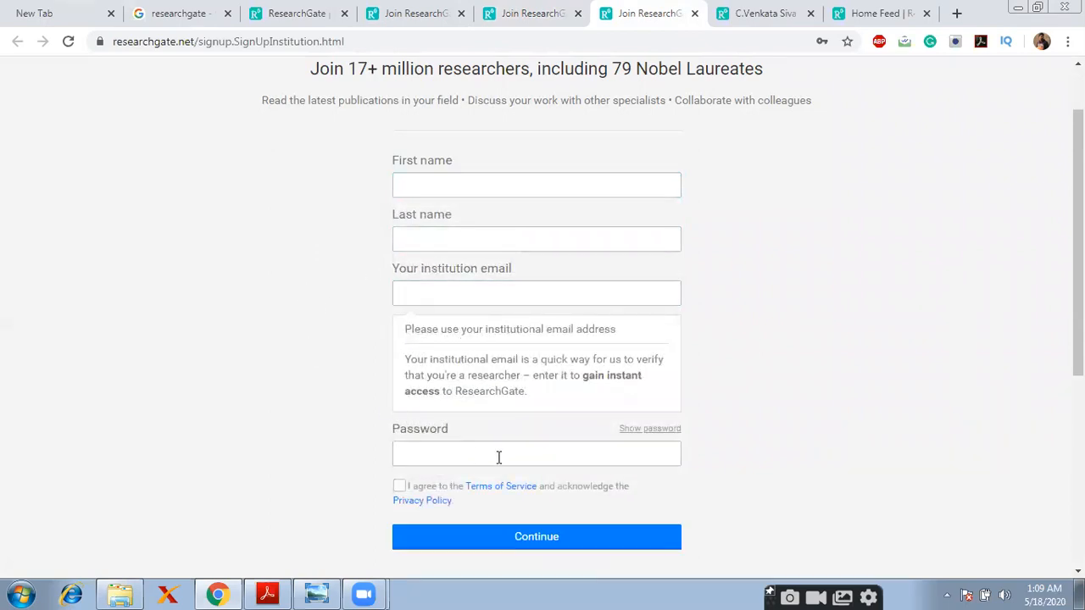
Examine the sign-up form's password field and its agreement to the Terms of Service and Privacy Policy
scroll(499, 455, "down", 1)
left_click(457, 371)
left_click(751, 443)
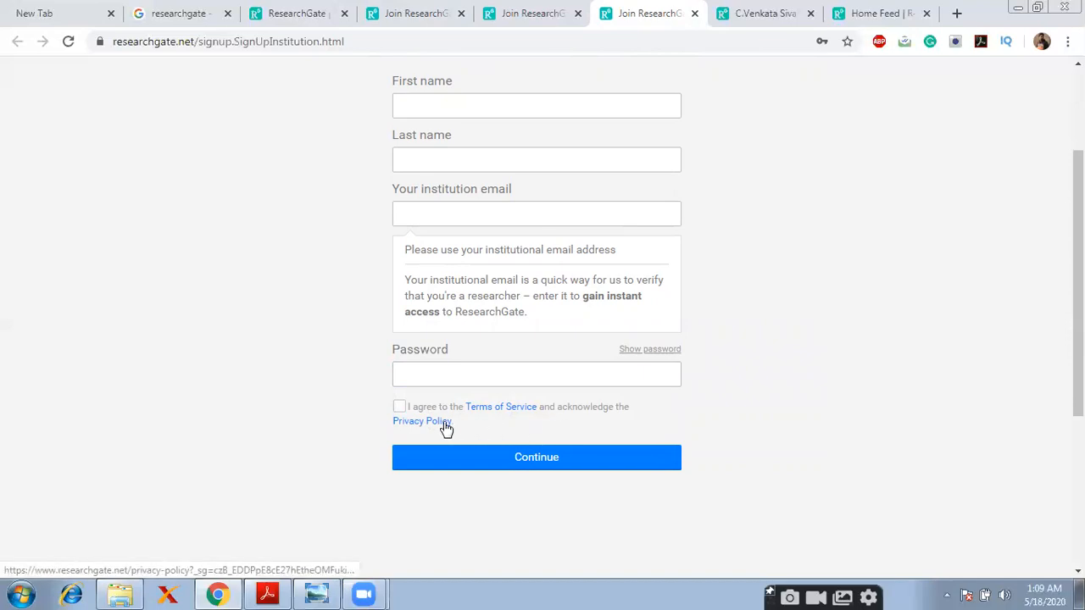
left_click(399, 408)
left_click(399, 408)
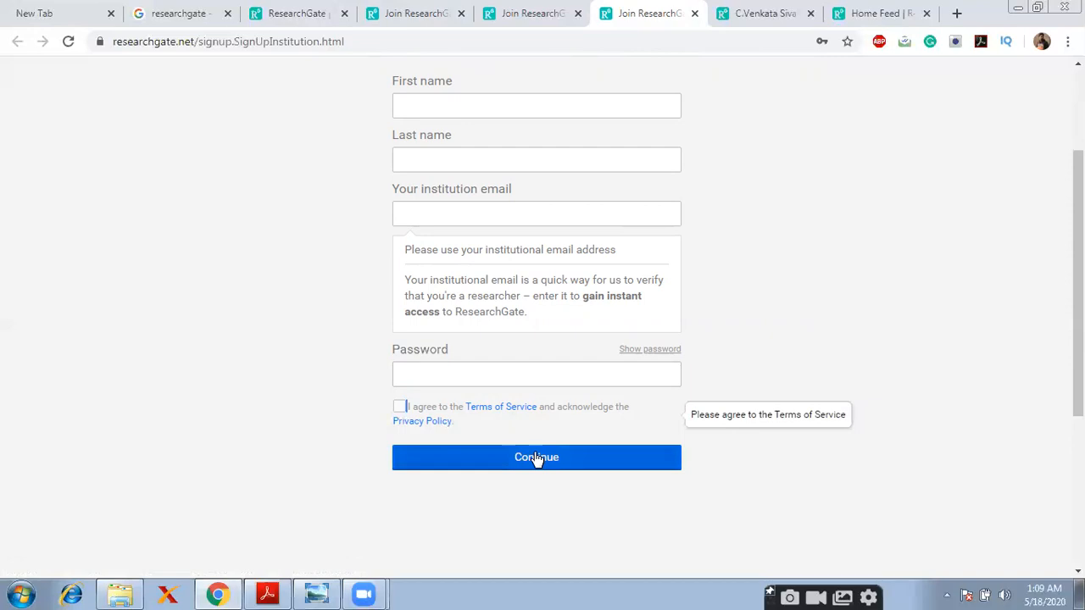
scroll(782, 256, "up", 2)
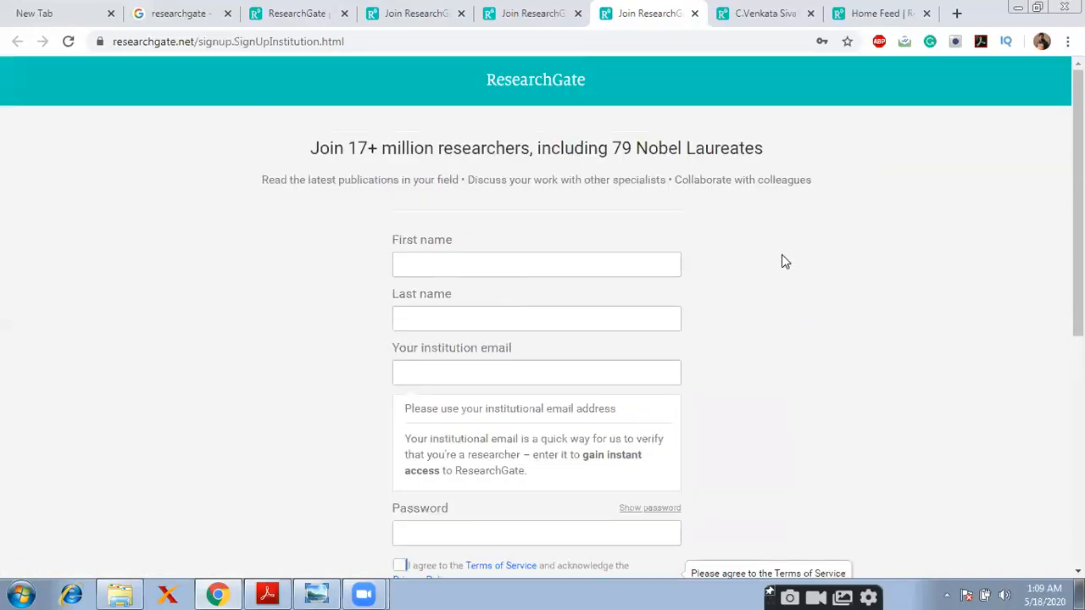
Return to the ResearchGate home page and log in to the existing account
left_click(288, 10)
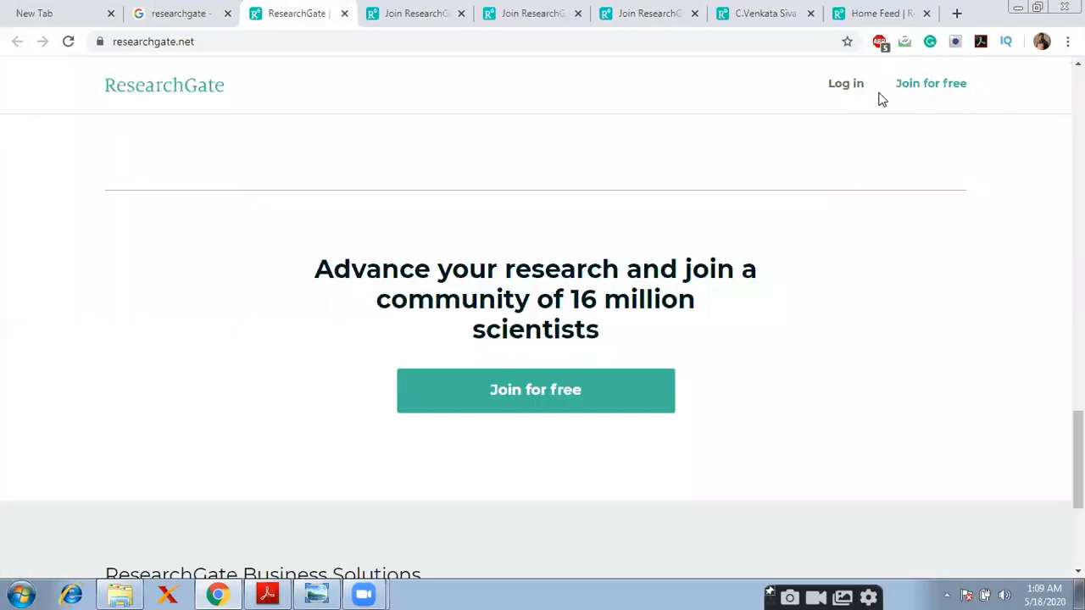
left_click(833, 85)
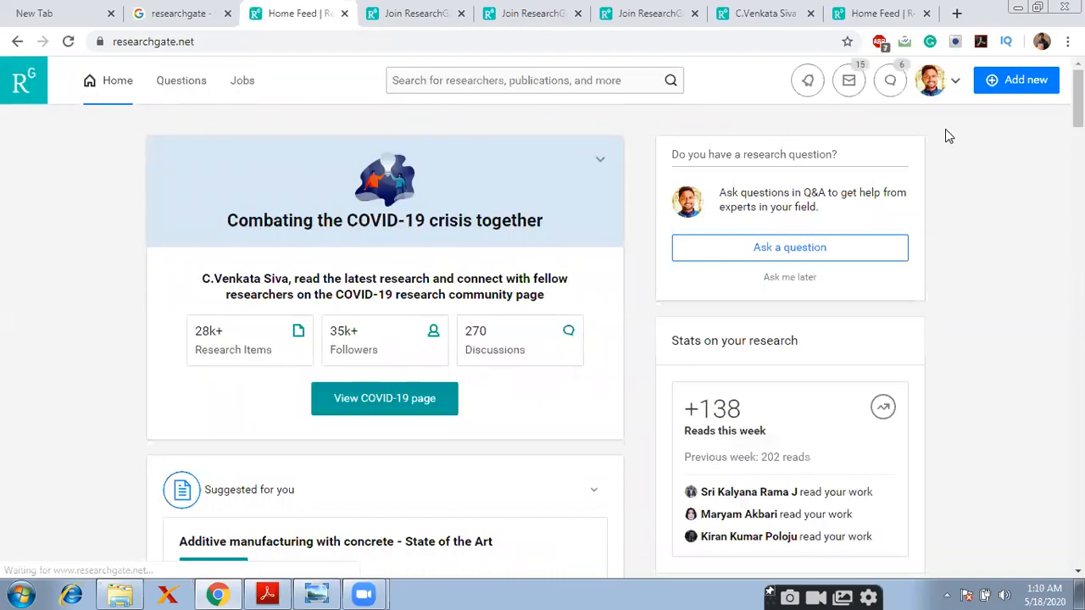
Switch to the researcher's profile page and review its introduction, affiliation, disciplines, skills and stats overview
left_click(773, 11)
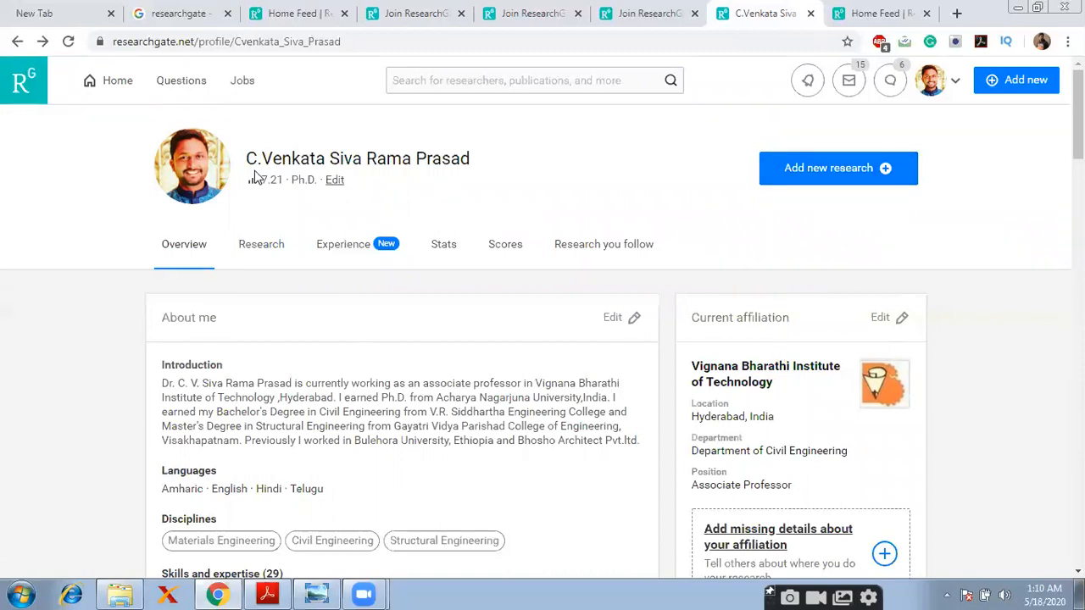
mouse_move(214, 150)
scroll(288, 225, "down", 1)
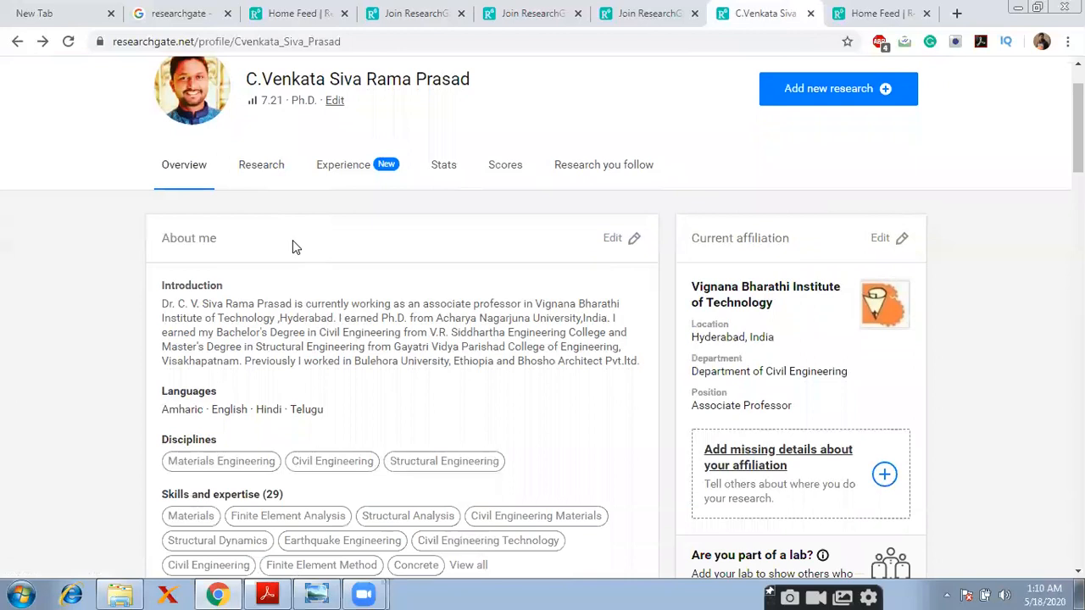
scroll(293, 240, "down", 1)
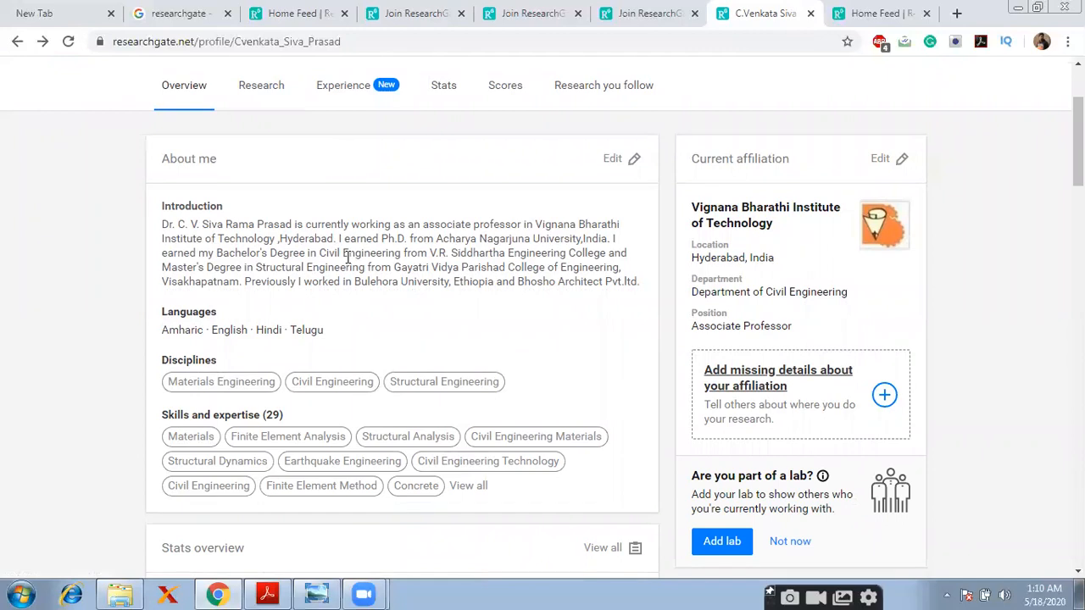
scroll(352, 260, "down", 1)
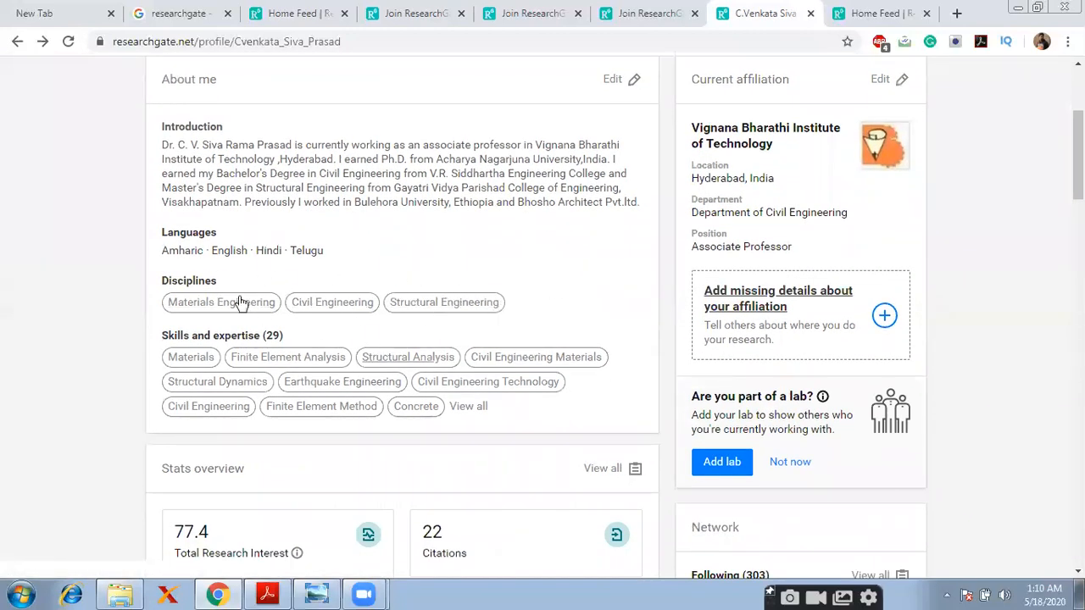
scroll(508, 378, "down", 2)
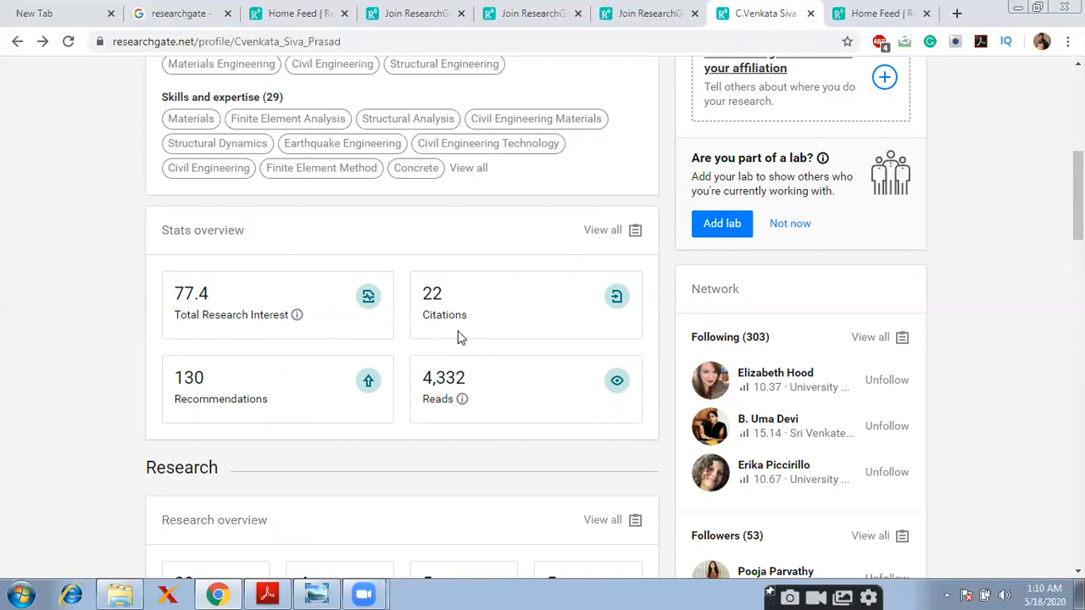
Review the profile's research overview, followers, co-authors and listed articles, and return to the profile header
scroll(458, 337, "down", 3)
scroll(460, 336, "down", 2)
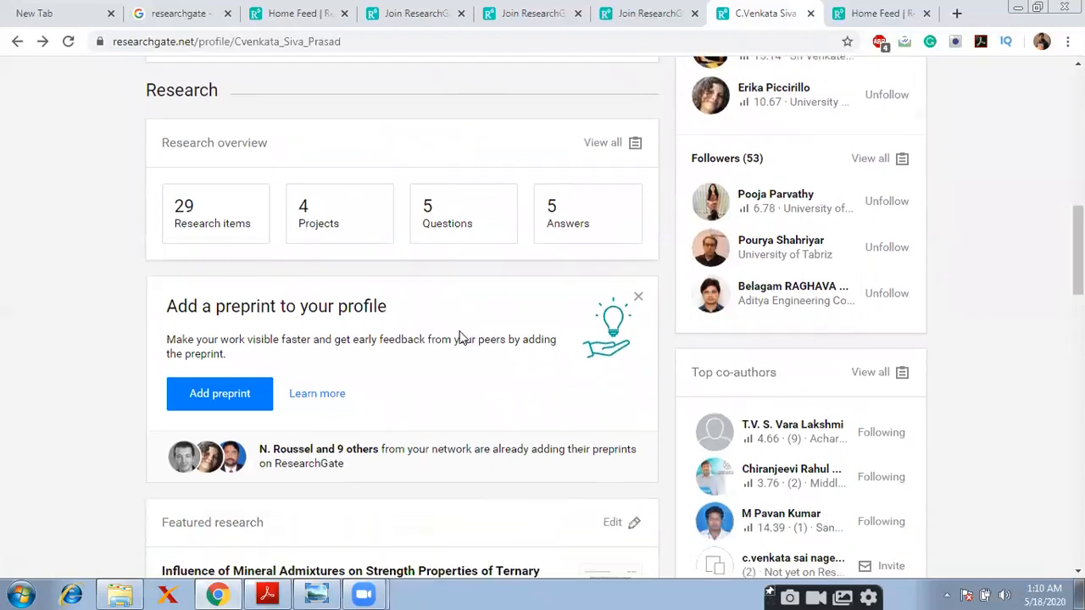
scroll(460, 337, "up", 1)
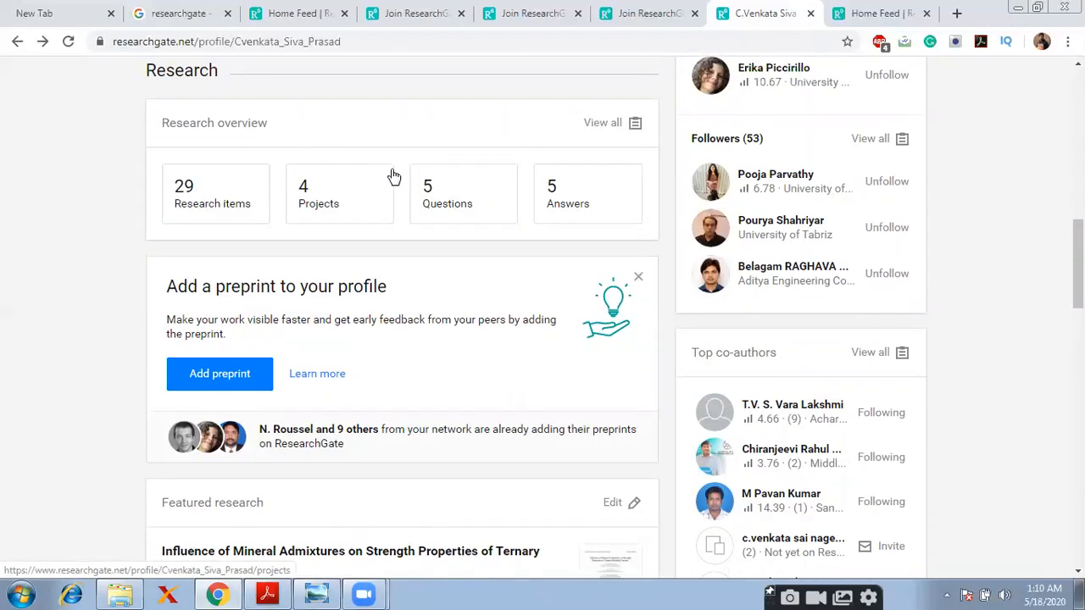
scroll(162, 279, "down", 12)
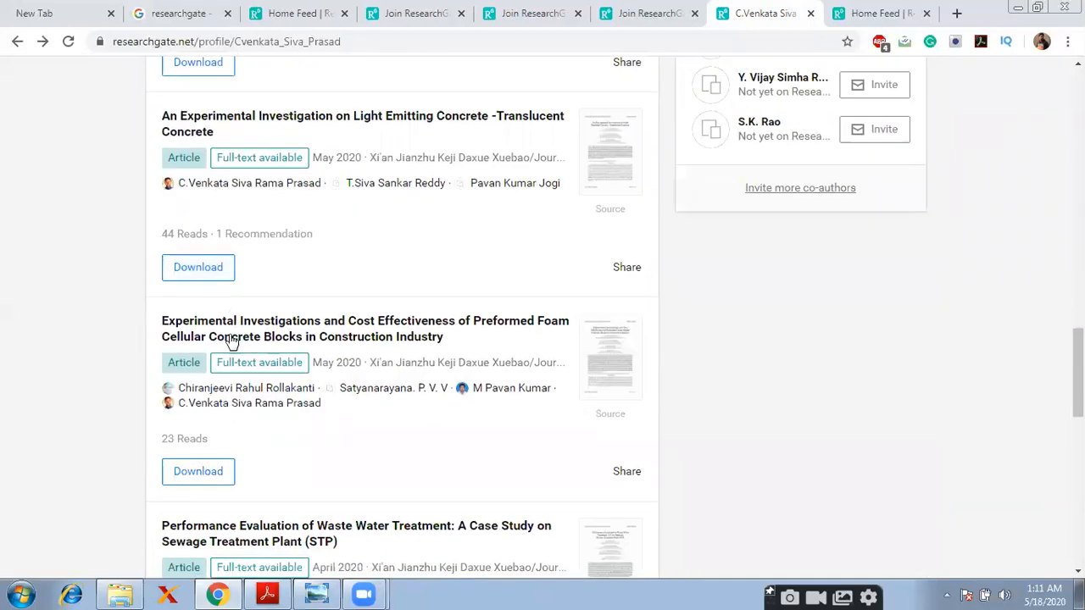
scroll(328, 339, "down", 5)
scroll(433, 336, "up", 20)
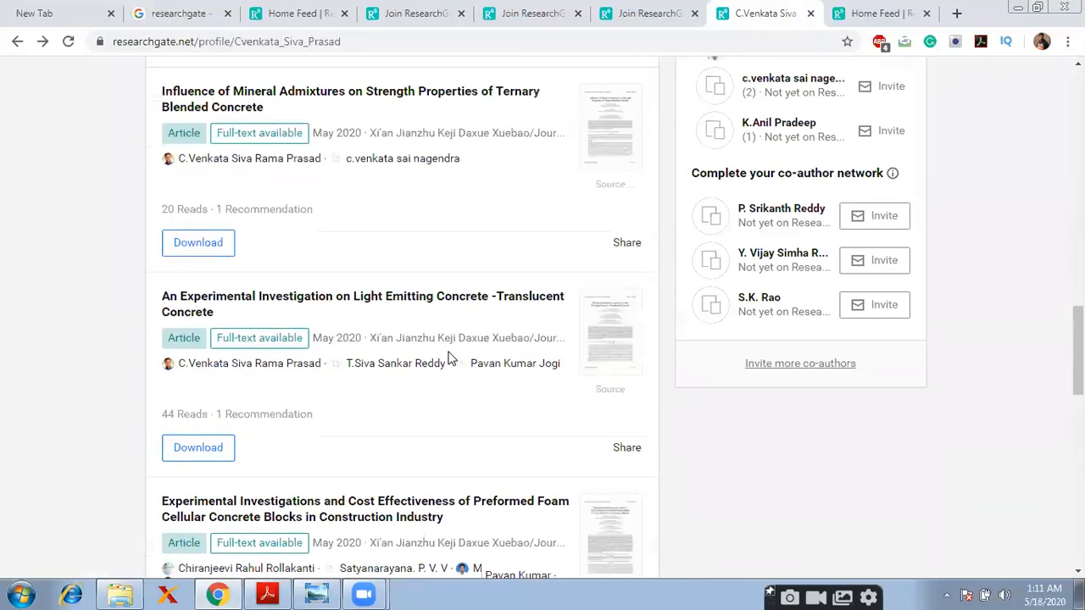
scroll(449, 357, "up", 4)
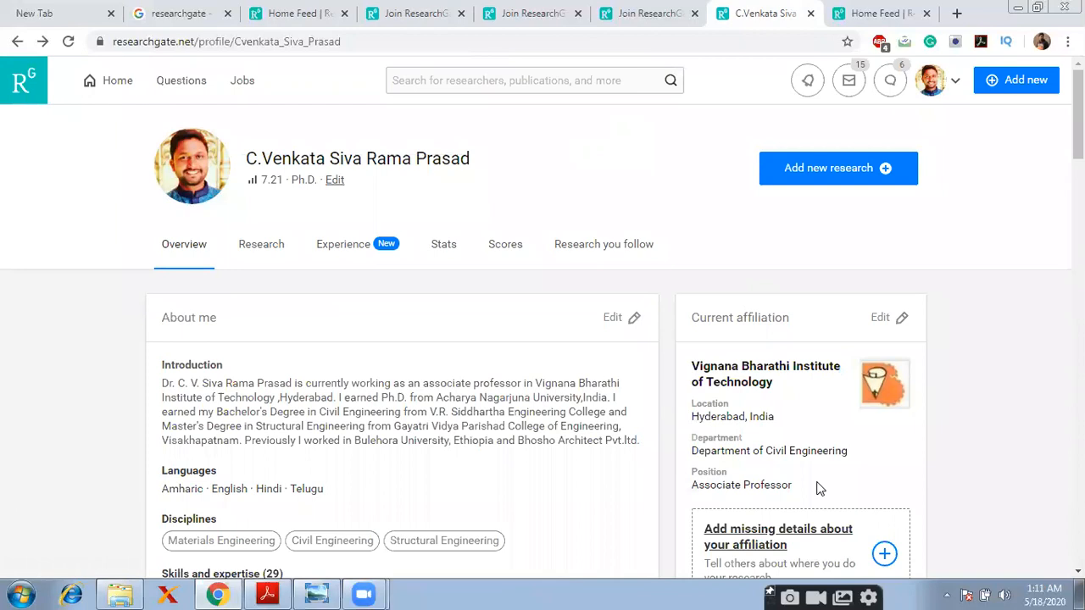
scroll(1021, 381, "down", 2)
scroll(1023, 381, "up", 1)
scroll(1023, 381, "up", 1)
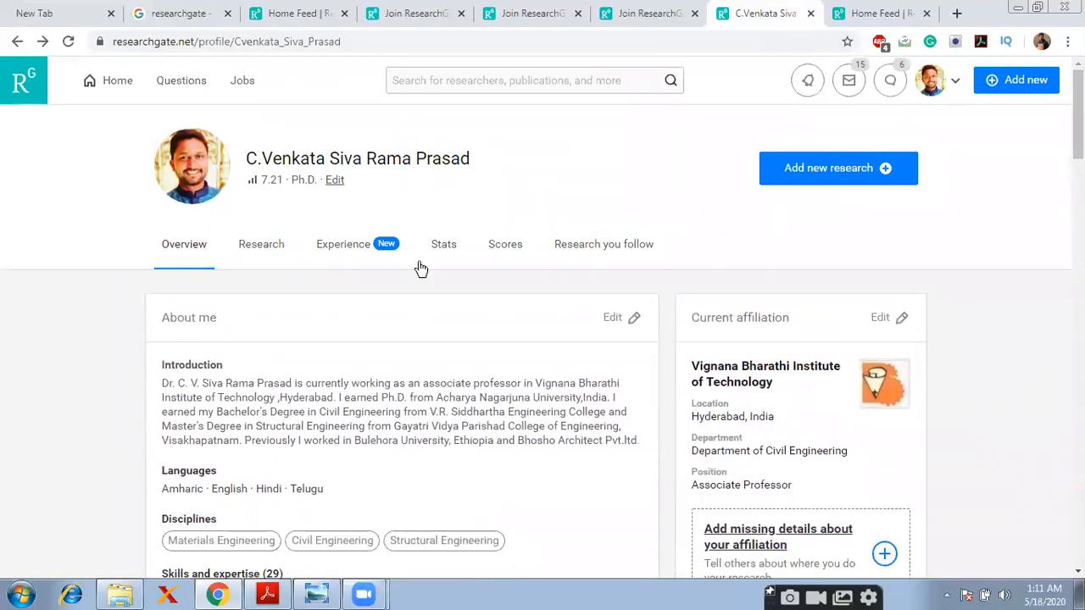
Open the profile's Experience section and view the professional experience, education and advisors entries
left_click(346, 251)
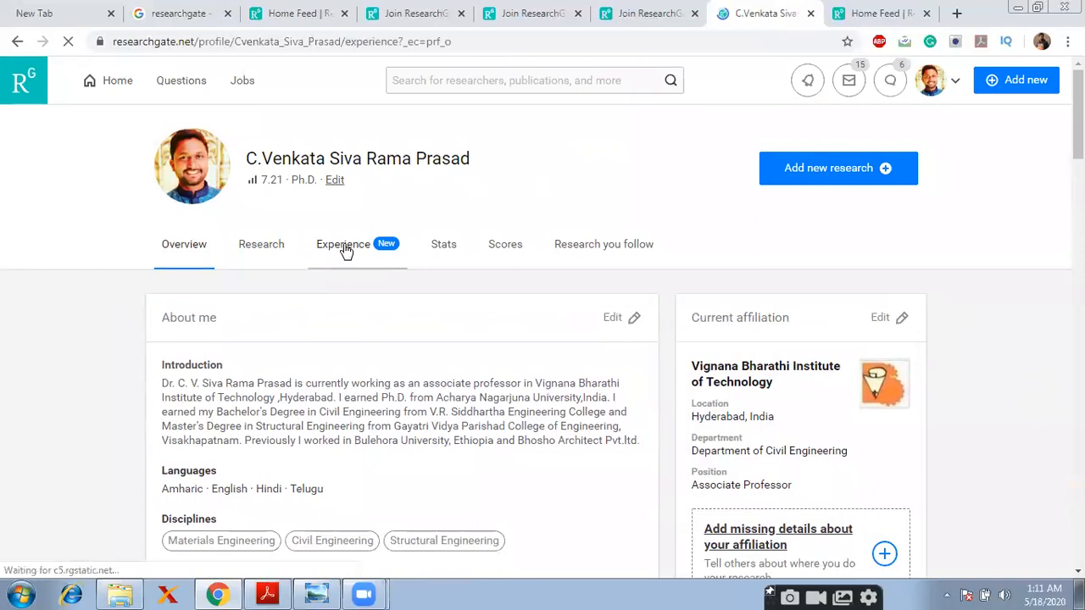
scroll(523, 363, "down", 2)
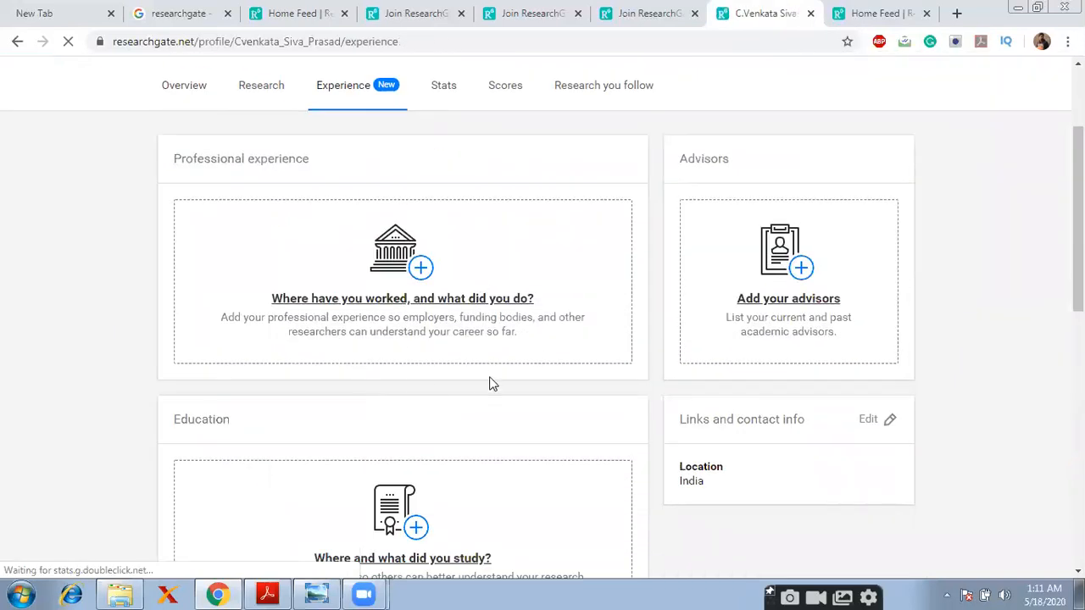
Review the Education and the grants, awards and scholarships entries of the Experience section, and return to the profile header
scroll(492, 383, "down", 3)
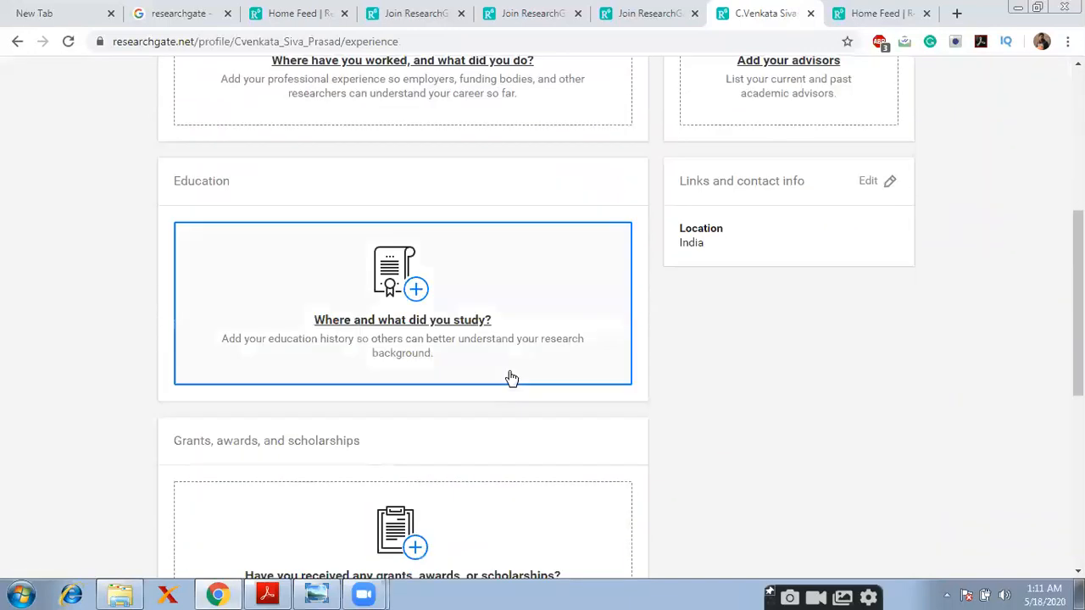
scroll(538, 407, "down", 2)
scroll(719, 393, "up", 6)
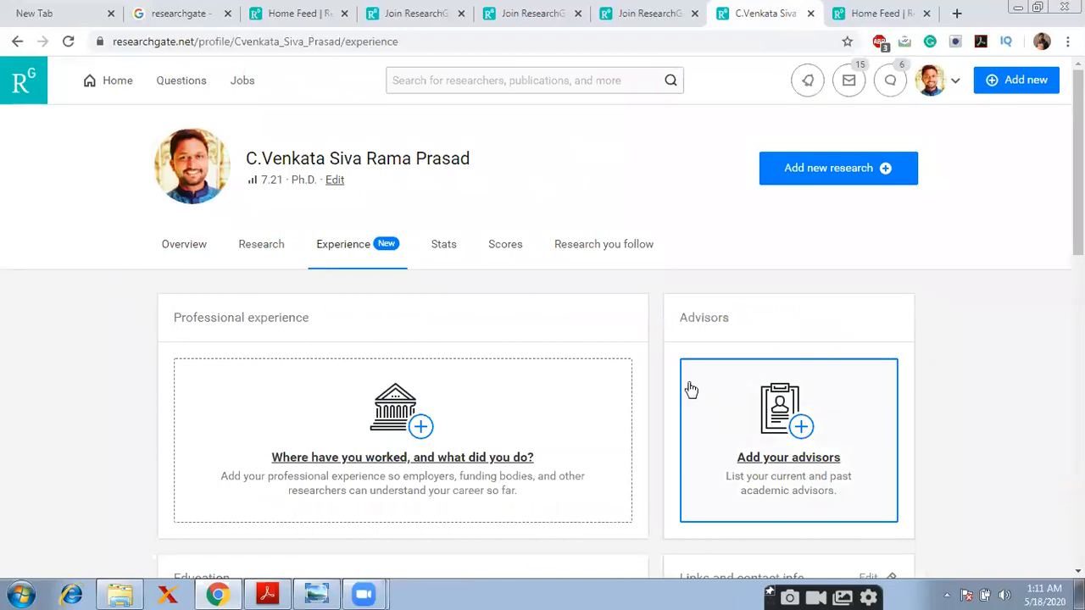
Open the profile's Stats section and examine the weekly stats history chart and the stats overview
left_click(442, 247)
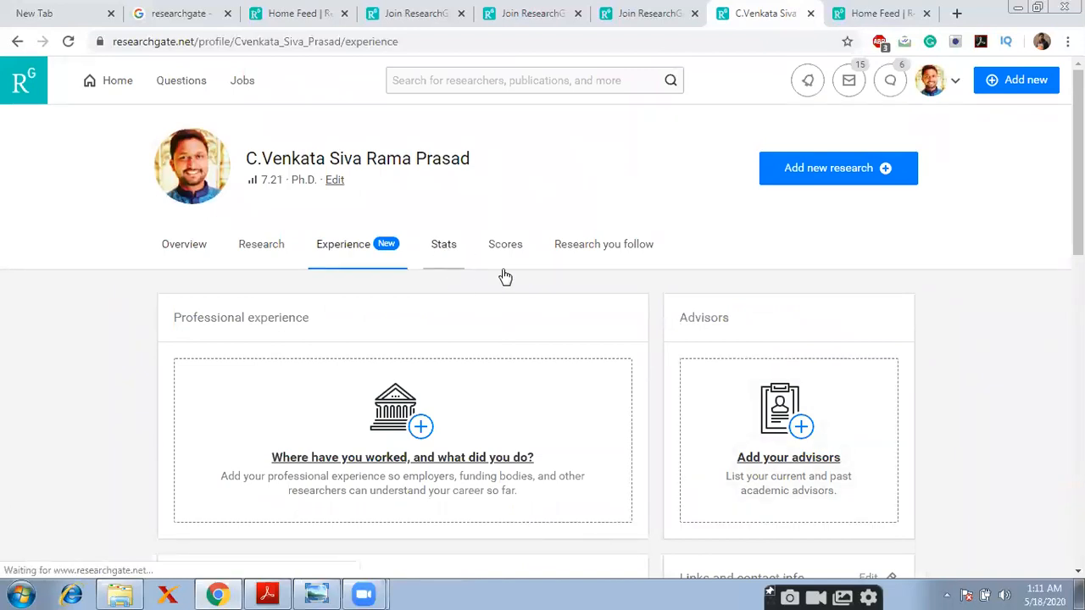
scroll(427, 294, "down", 1)
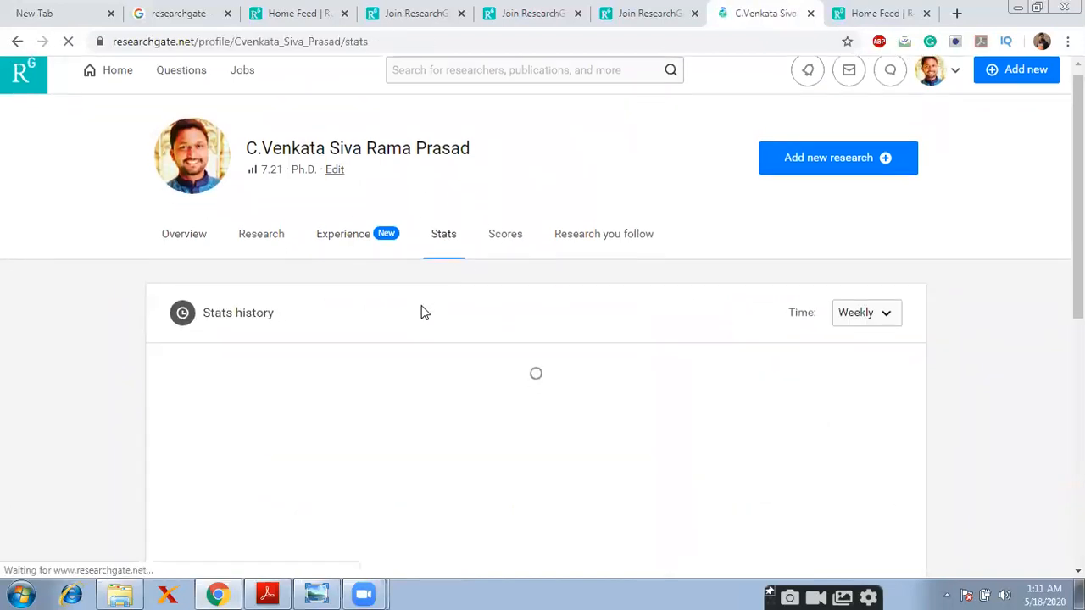
scroll(434, 333, "down", 1)
scroll(434, 333, "down", 1)
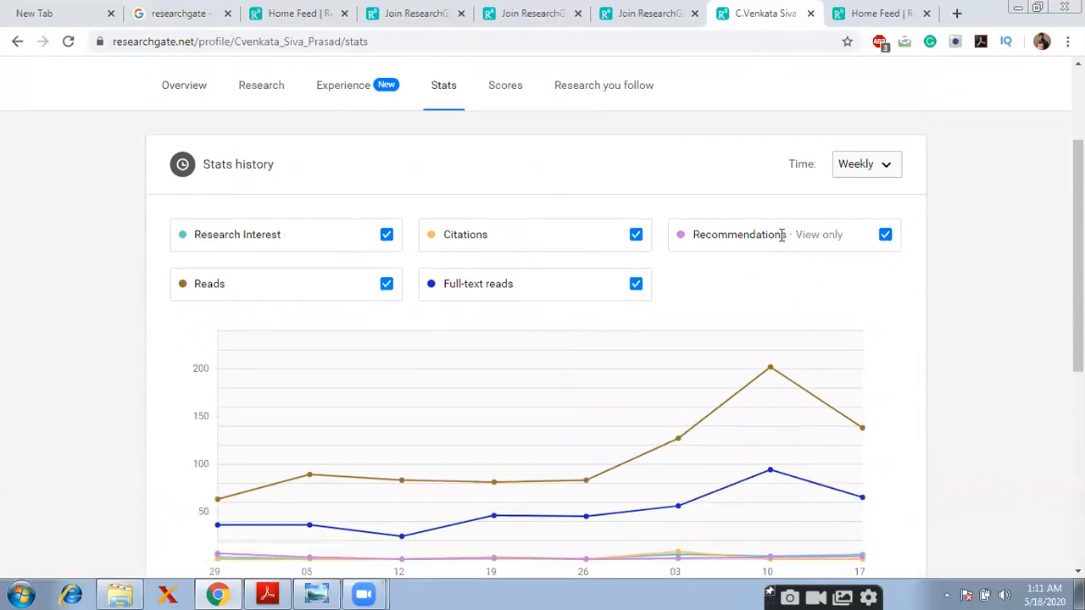
scroll(785, 308, "down", 3)
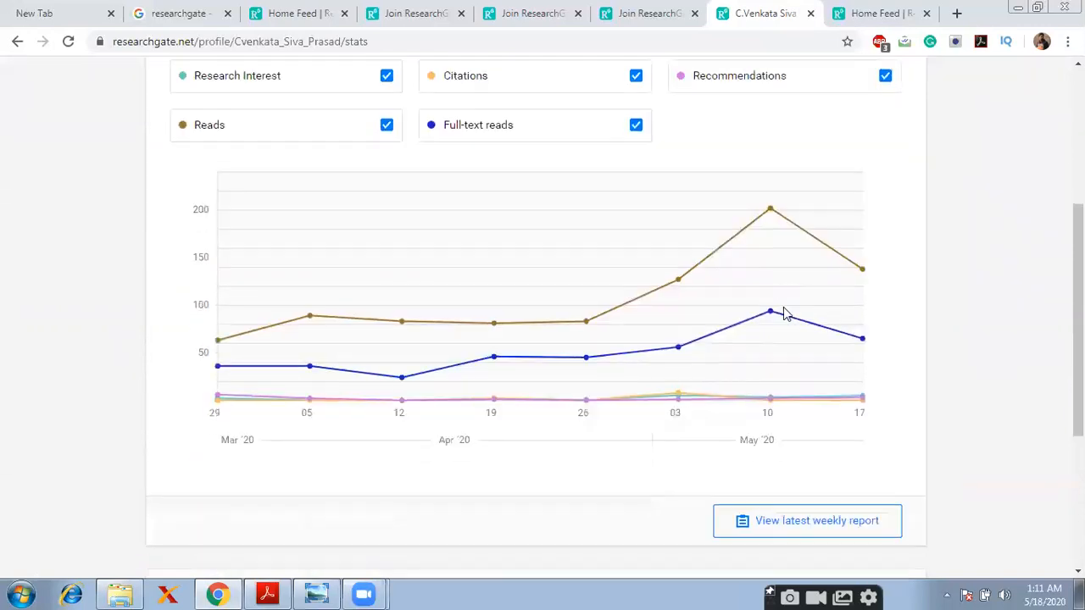
scroll(922, 298, "down", 1)
scroll(2, 308, "down", 3)
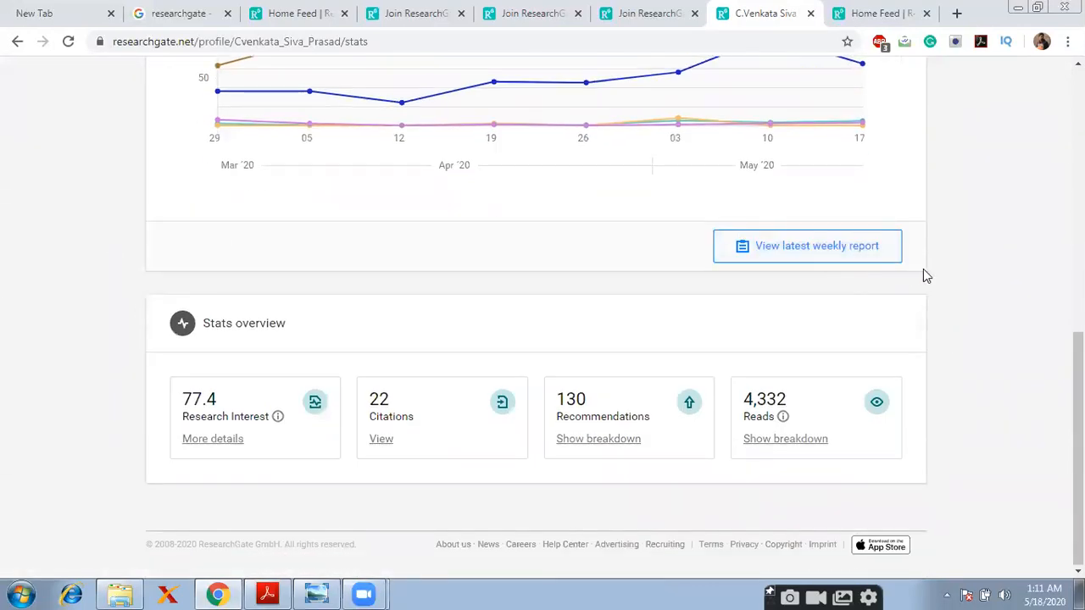
scroll(927, 268, "up", 2)
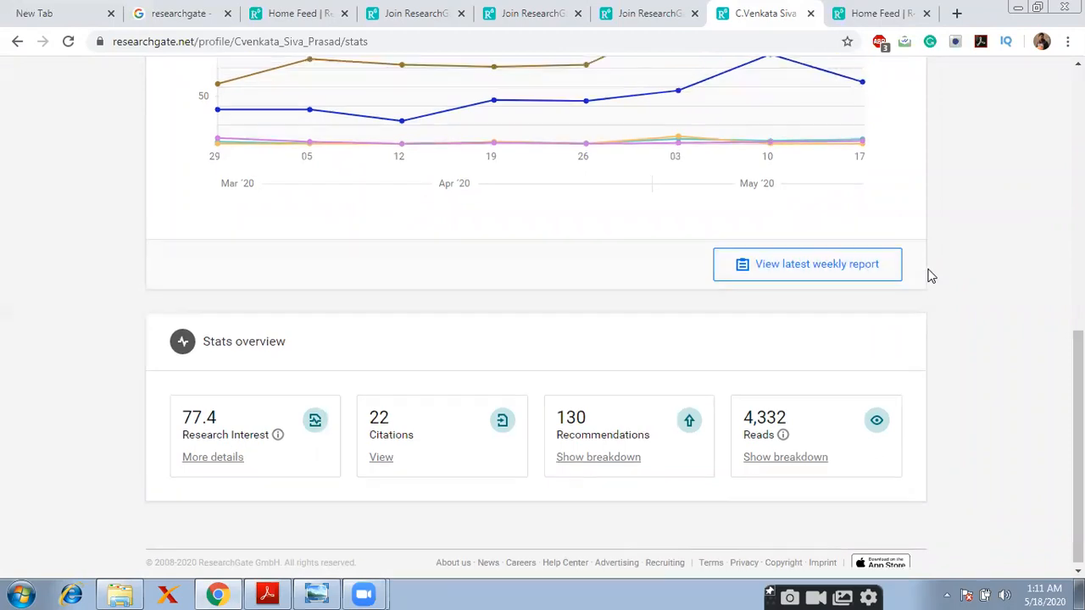
scroll(927, 268, "down", 2)
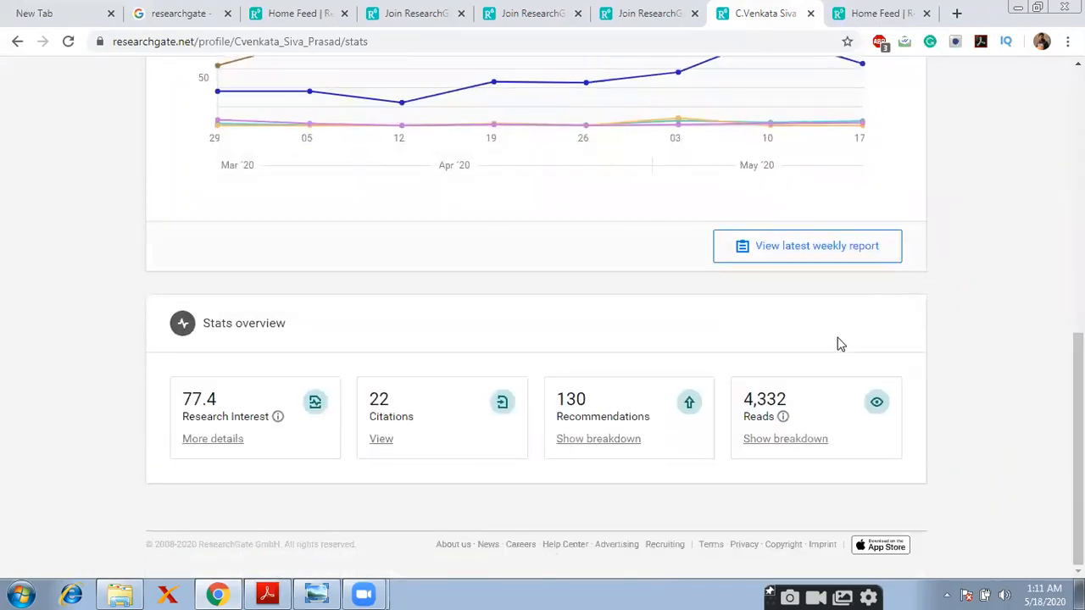
Show the breakdown of the recommendations in the stats overview and return to the profile header
left_click(623, 441)
scroll(621, 442, "down", 1)
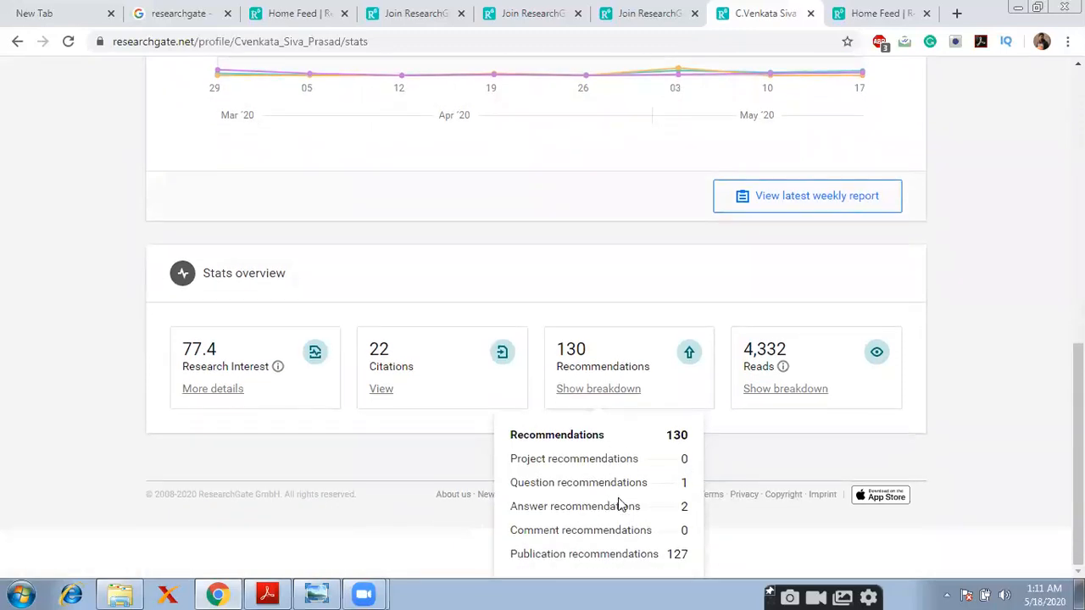
scroll(746, 428, "up", 7)
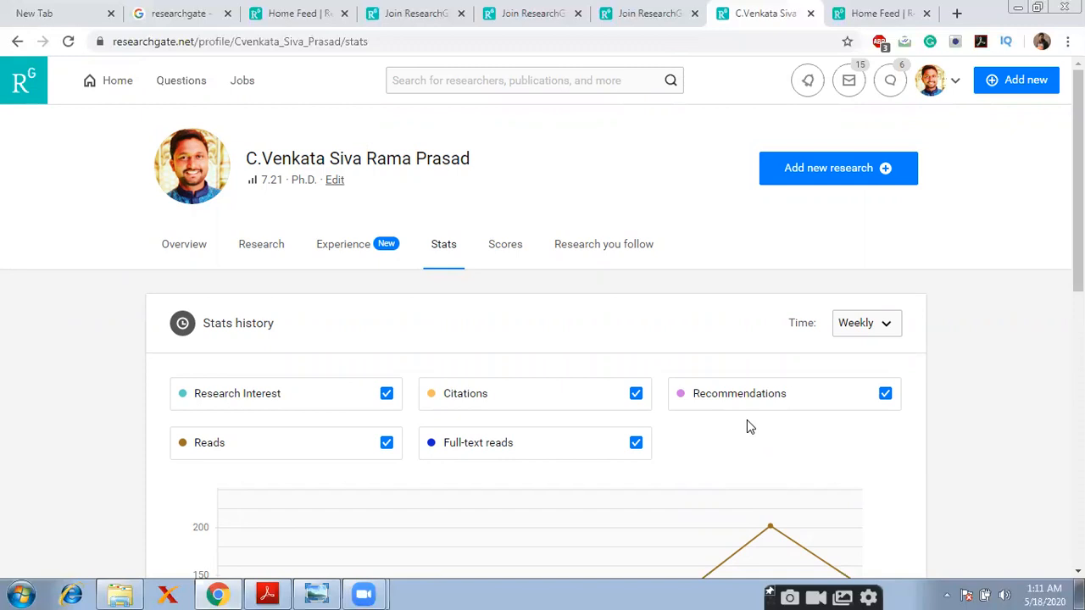
Switch to Adobe Acrobat Reader to view the published bacterial concrete paper, and return to the ResearchGate profile
left_click(267, 593)
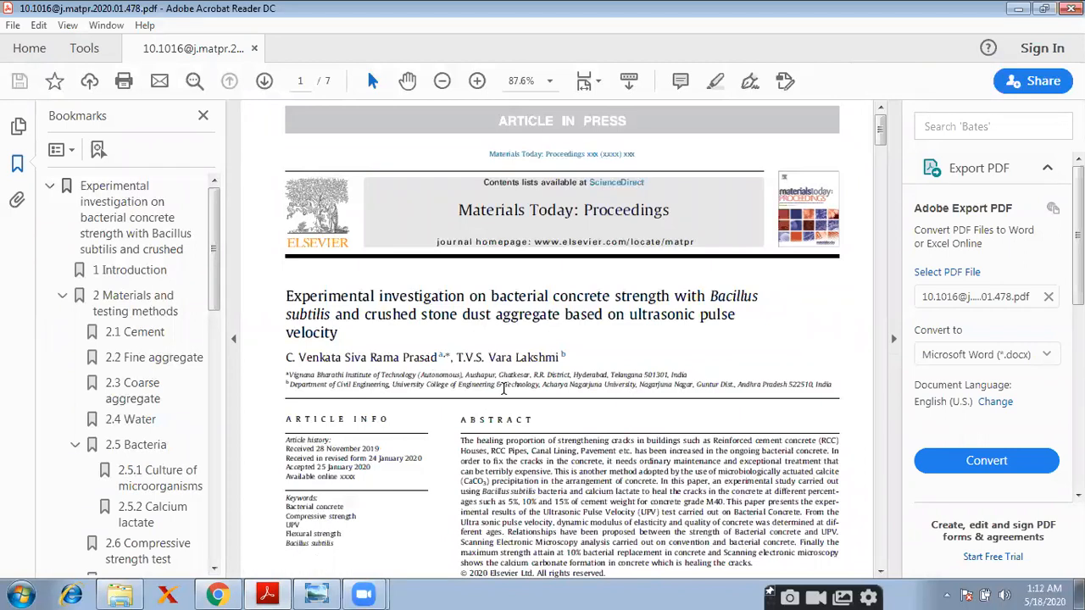
left_click(267, 594)
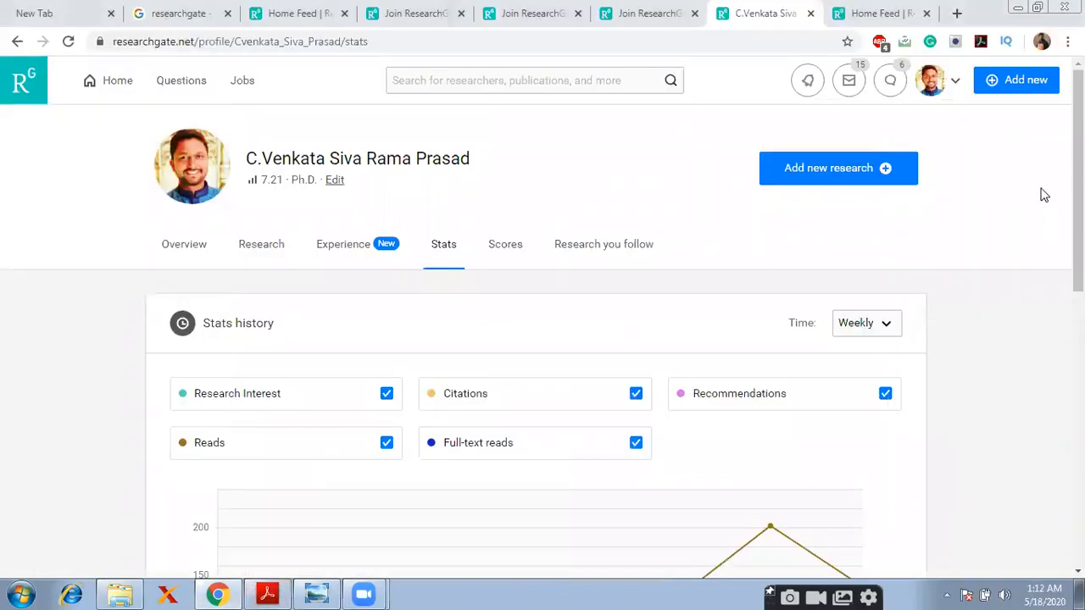
Start adding new research to the profile, review the published research formats and choose Article
left_click(884, 175)
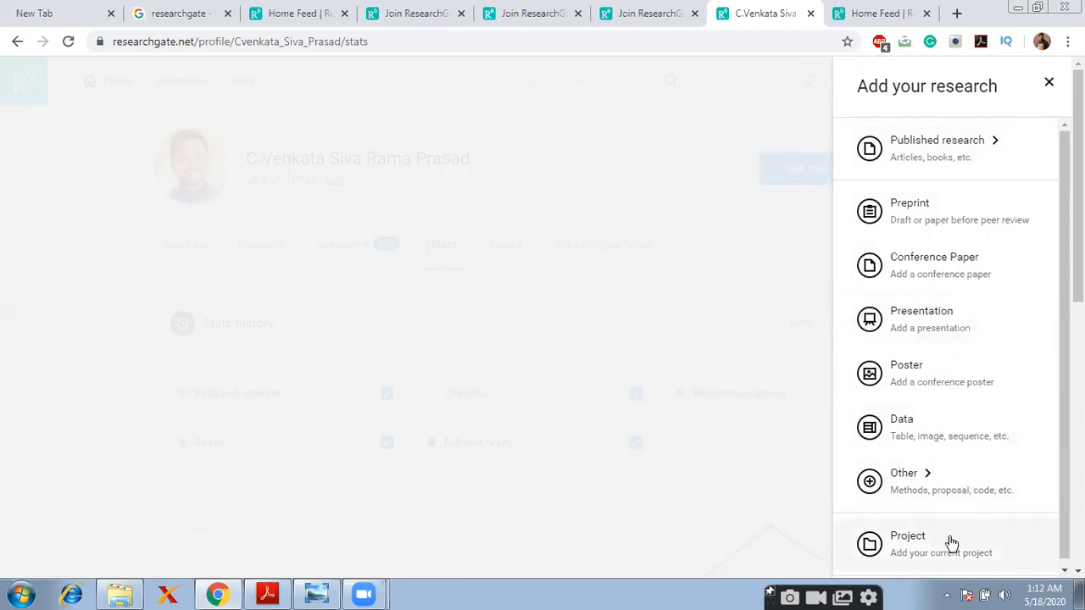
left_click(997, 163)
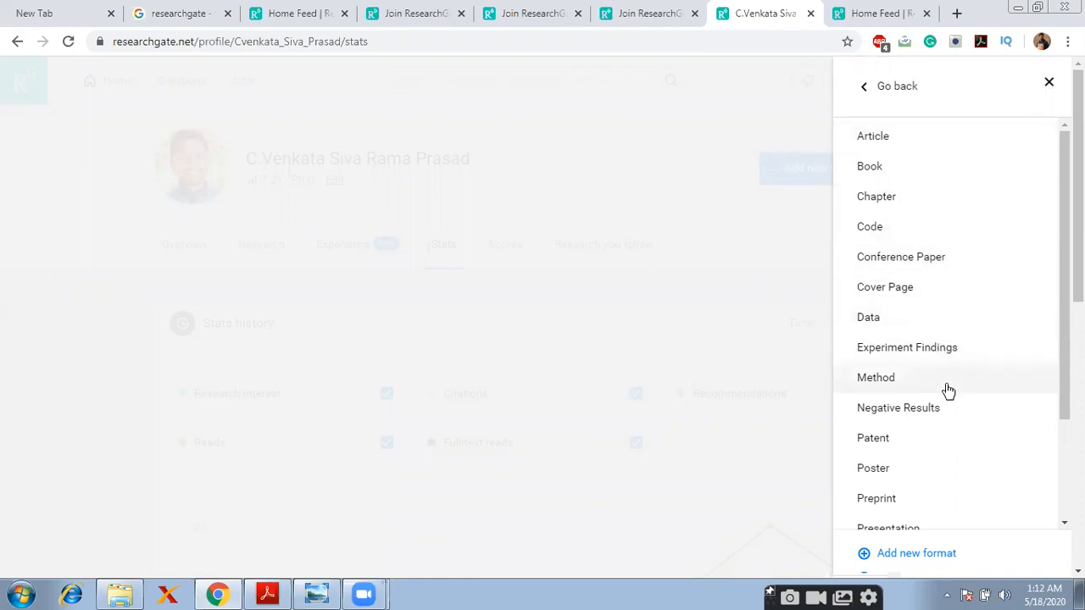
scroll(936, 458, "down", 1)
scroll(935, 461, "down", 3)
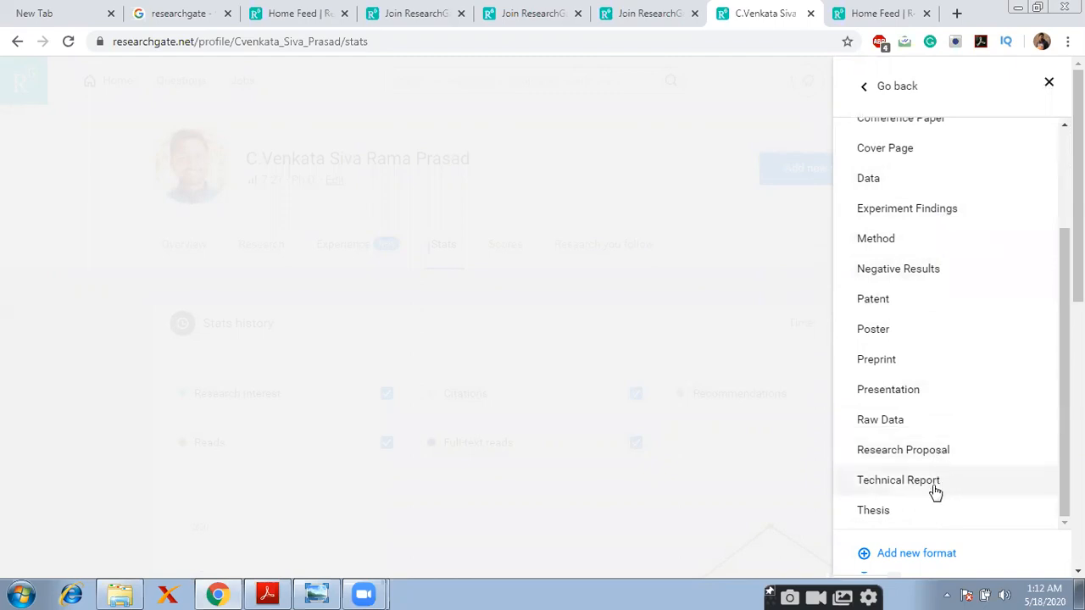
scroll(941, 480, "up", 4)
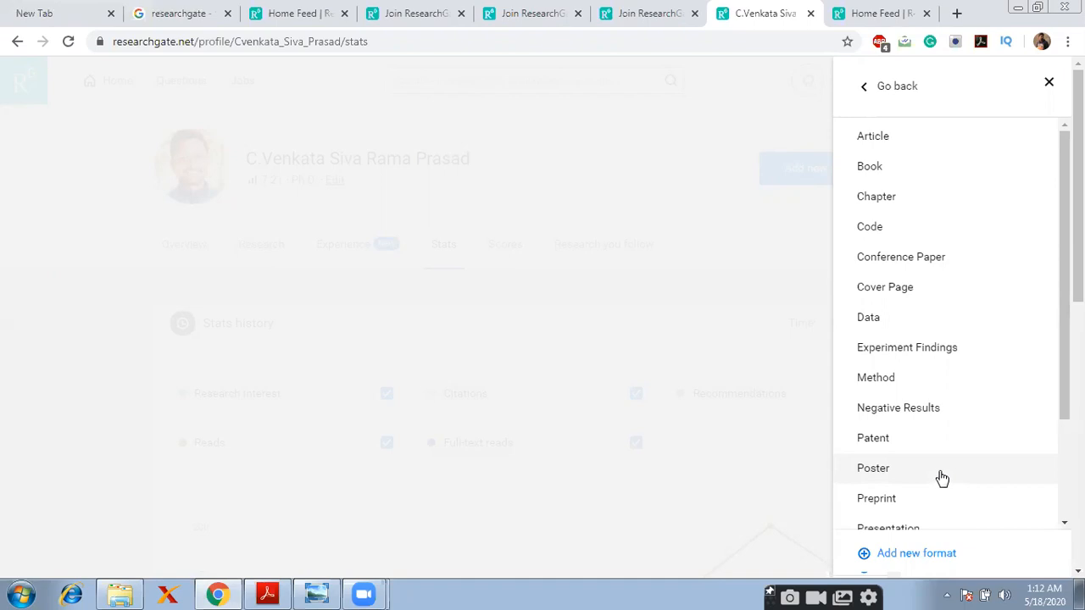
left_click(878, 138)
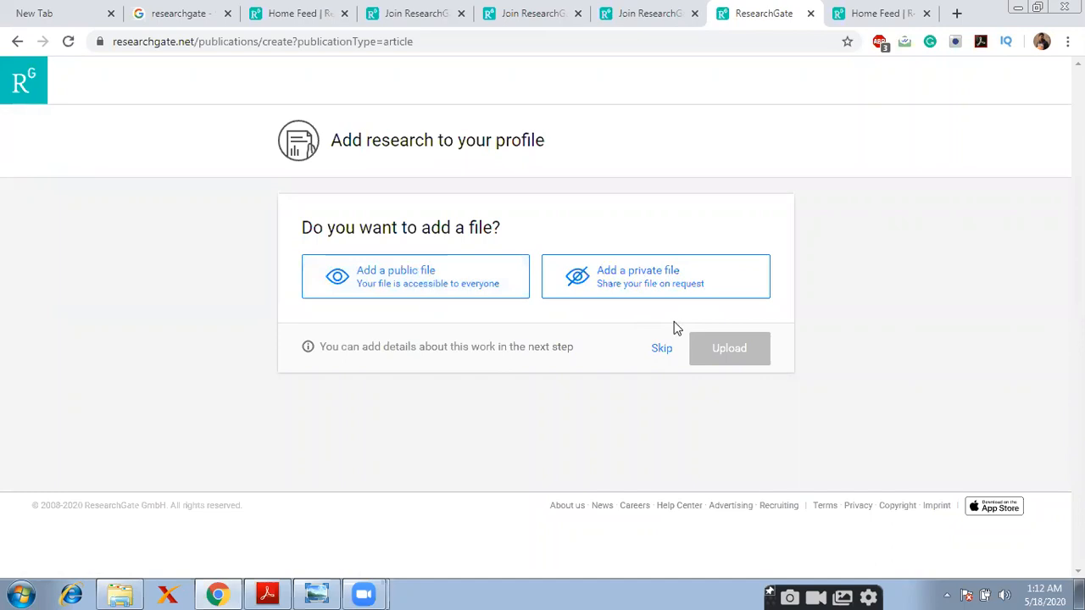
left_click(447, 269)
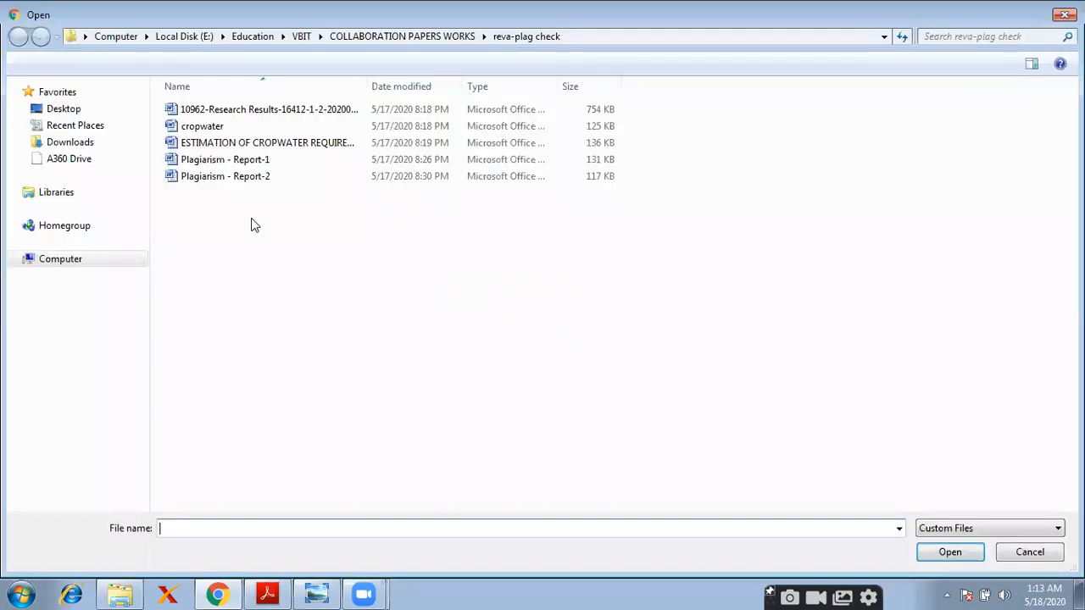
left_click(100, 110)
left_click(459, 370)
scroll(500, 373, "down", 2)
left_click(847, 396)
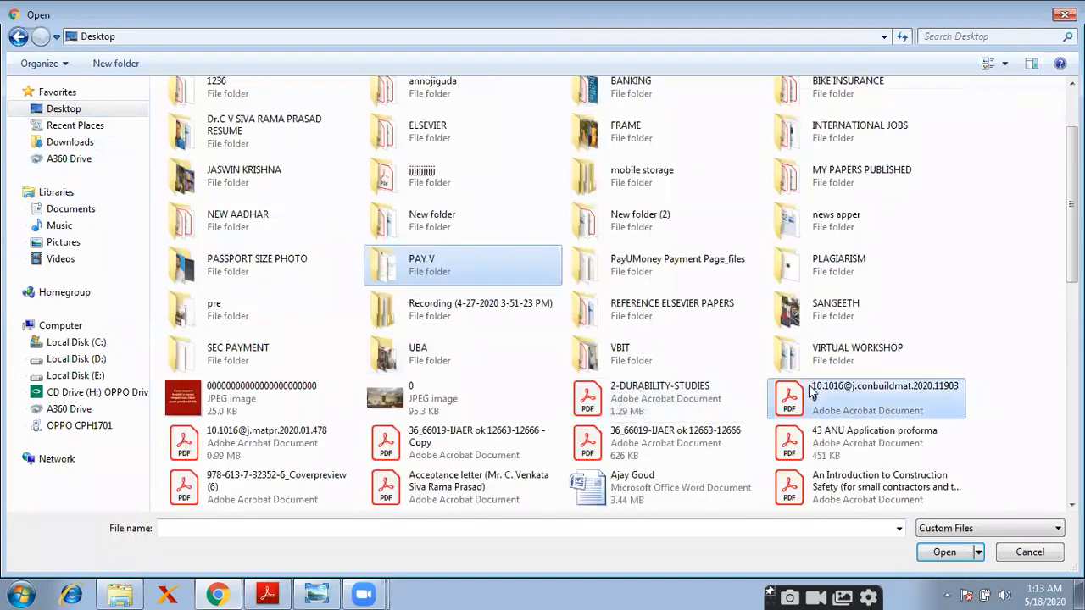
left_click(946, 553)
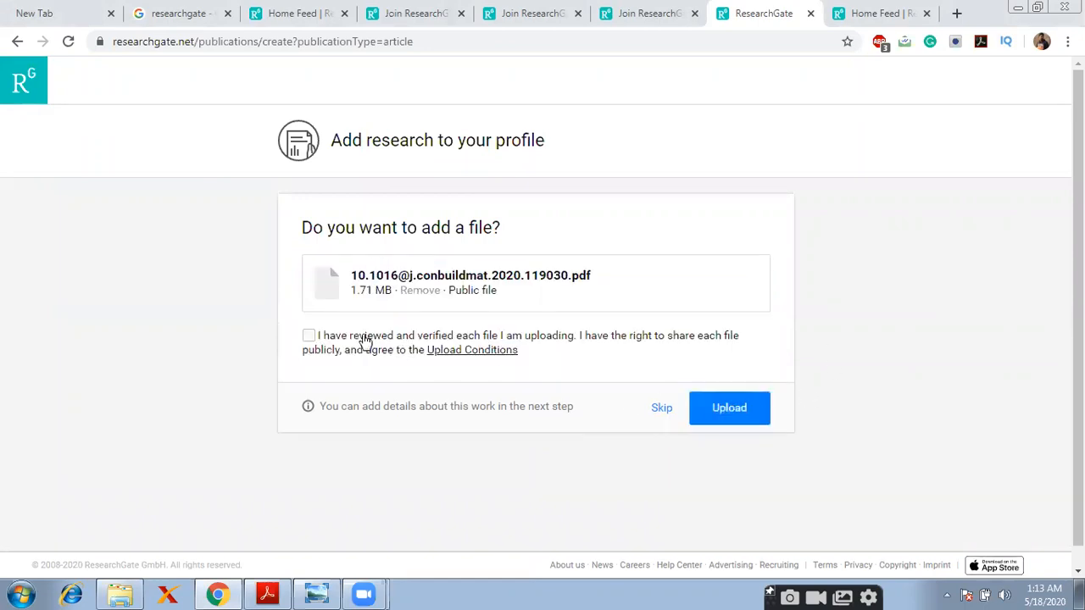
left_click(308, 341)
left_click(730, 411)
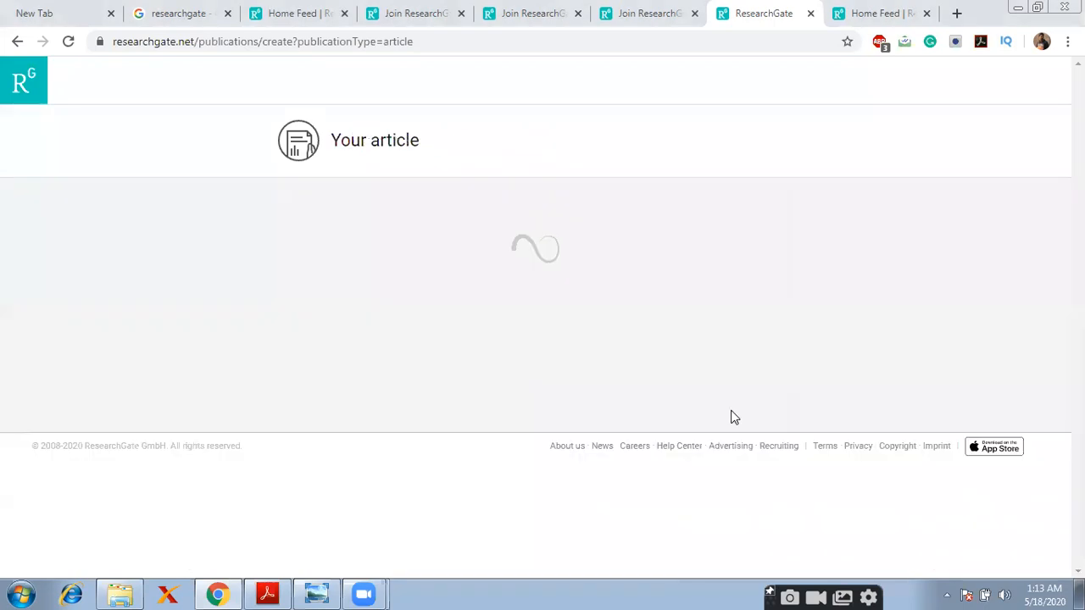
Review the article's publication type options, file, title, authors, date and DOI details
scroll(732, 415, "down", 2)
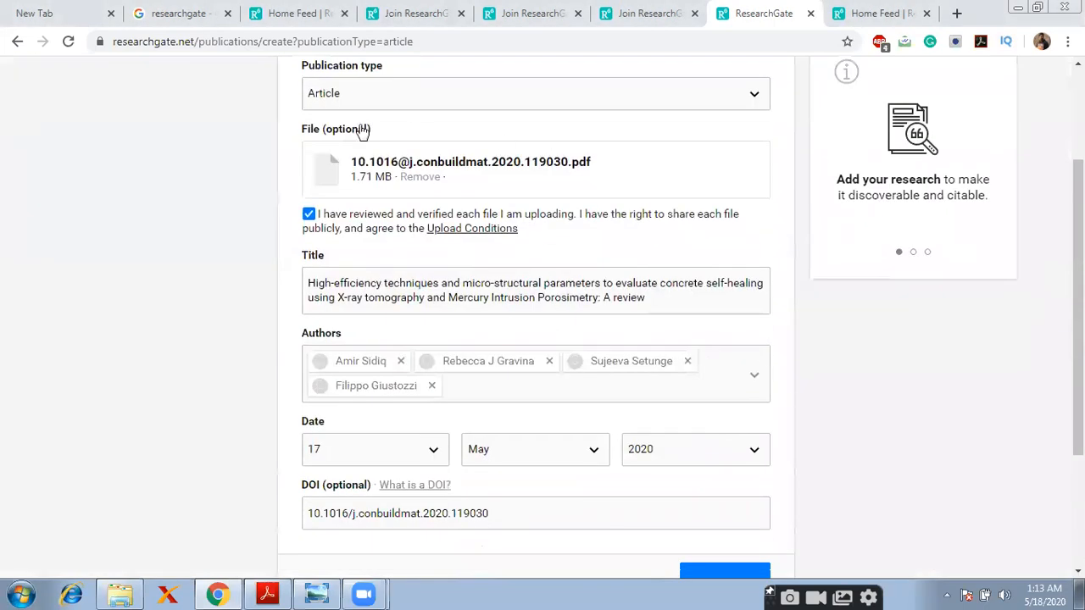
scroll(382, 203, "up", 1)
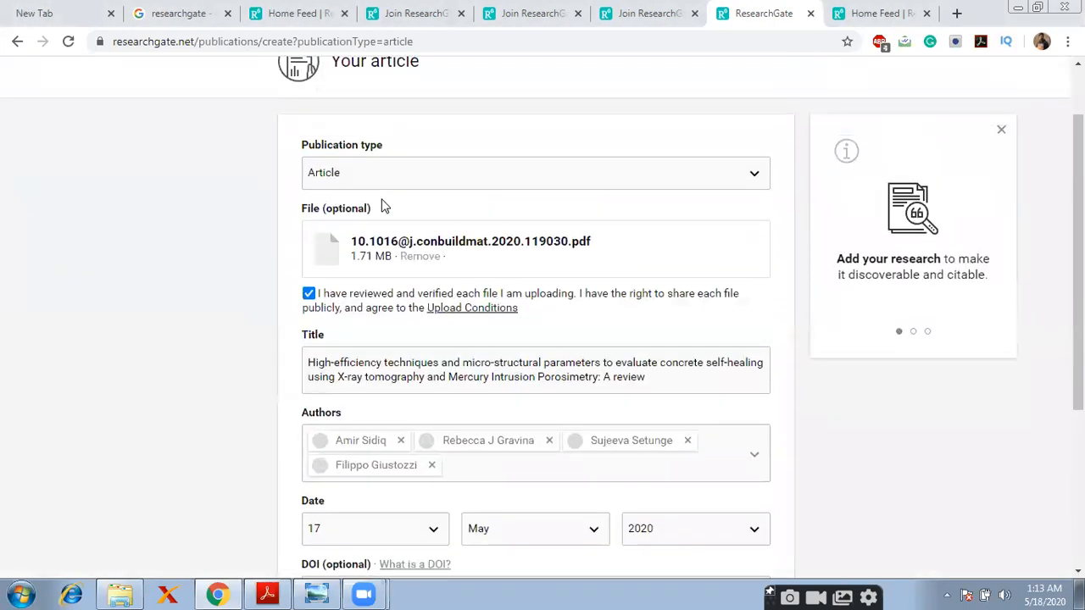
left_click(617, 165)
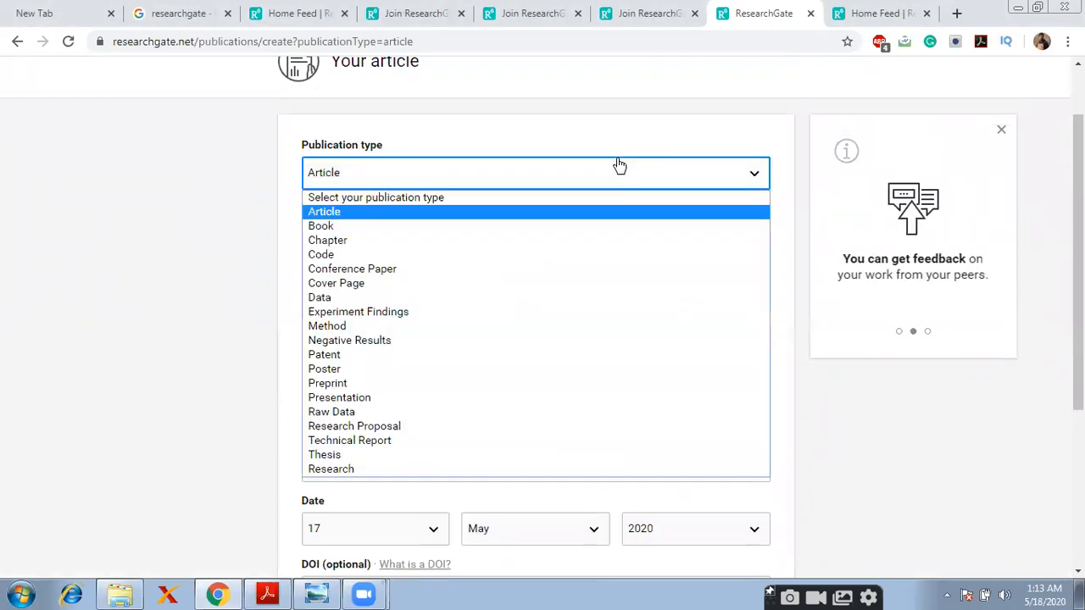
left_click(621, 144)
scroll(593, 161, "down", 1)
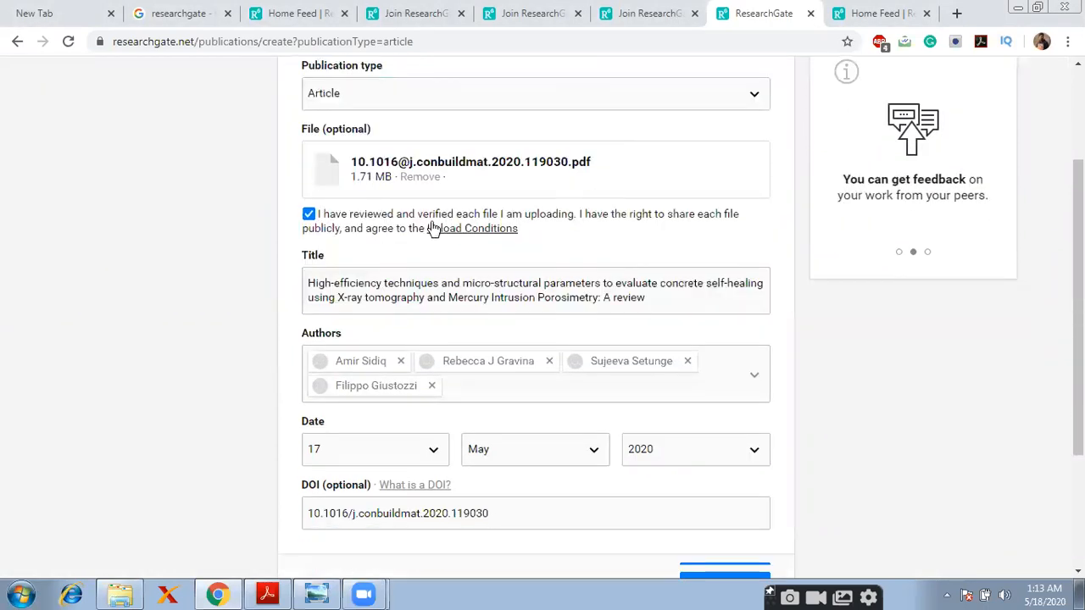
scroll(423, 249, "down", 1)
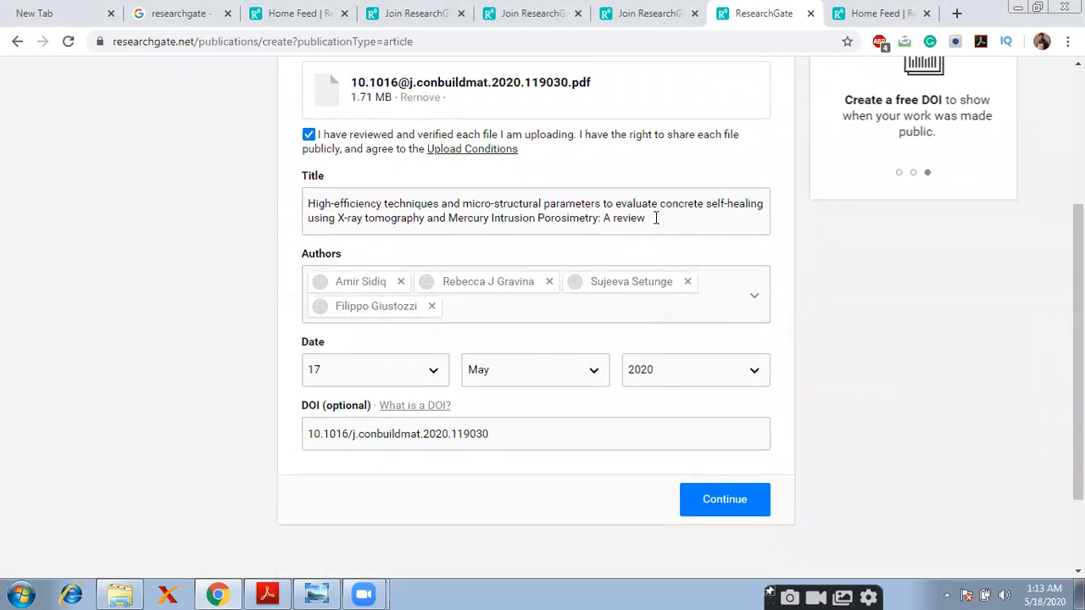
scroll(453, 318, "up", 1)
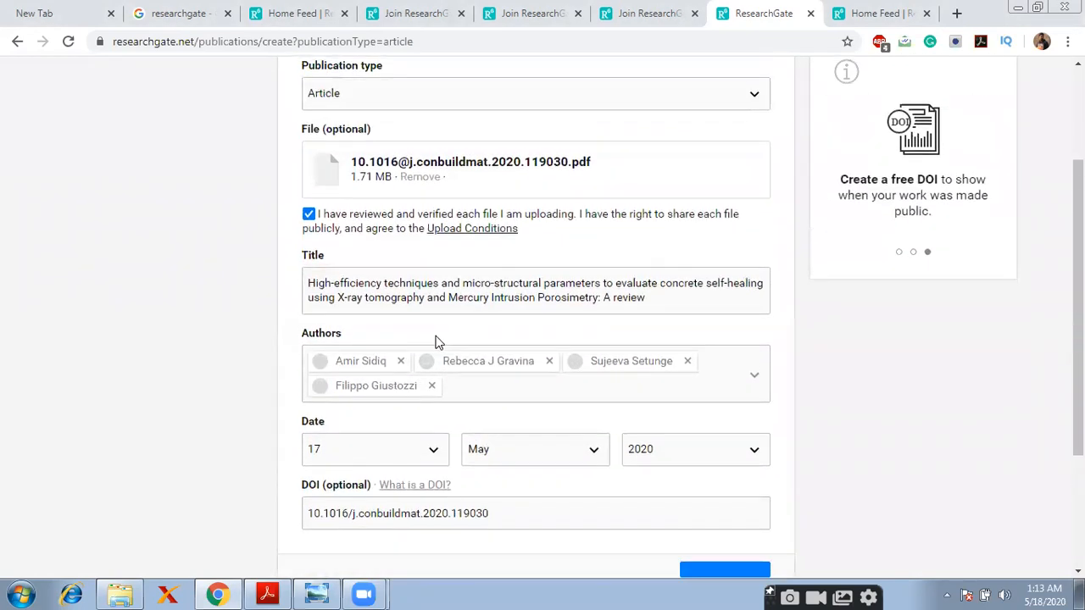
Try to continue with the article details using the automatically filled authors
scroll(500, 412, "down", 3)
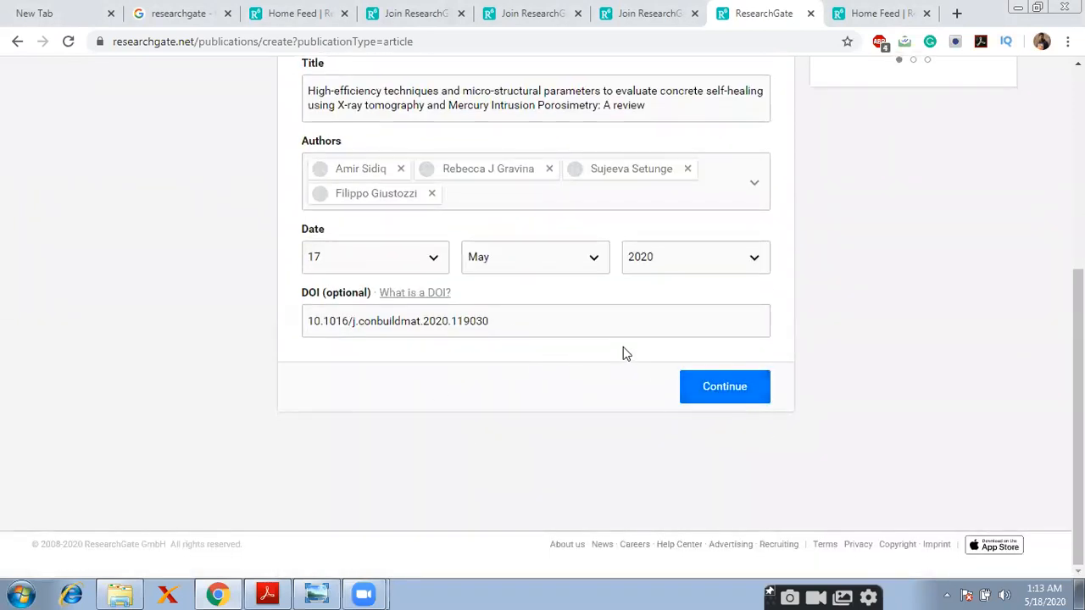
left_click(704, 386)
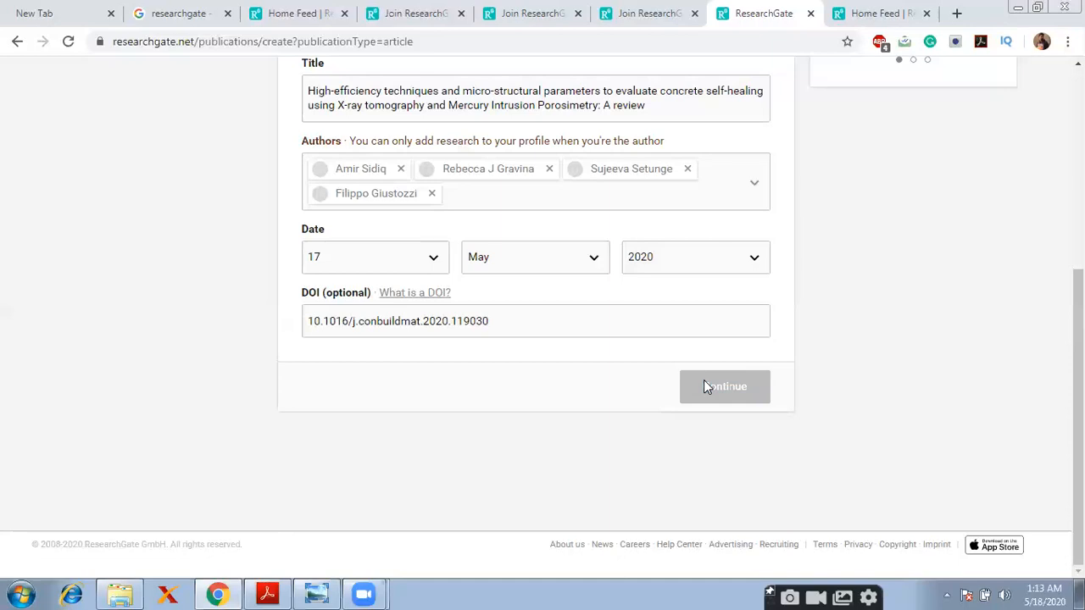
left_click(703, 385)
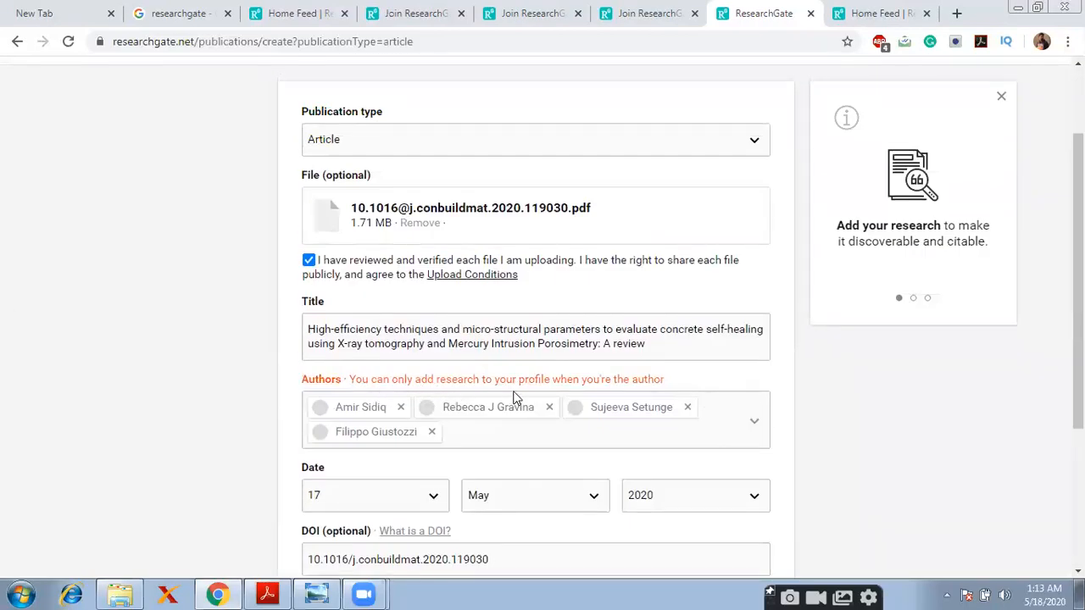
Remove all the listed authors from the article's details
left_click(432, 431)
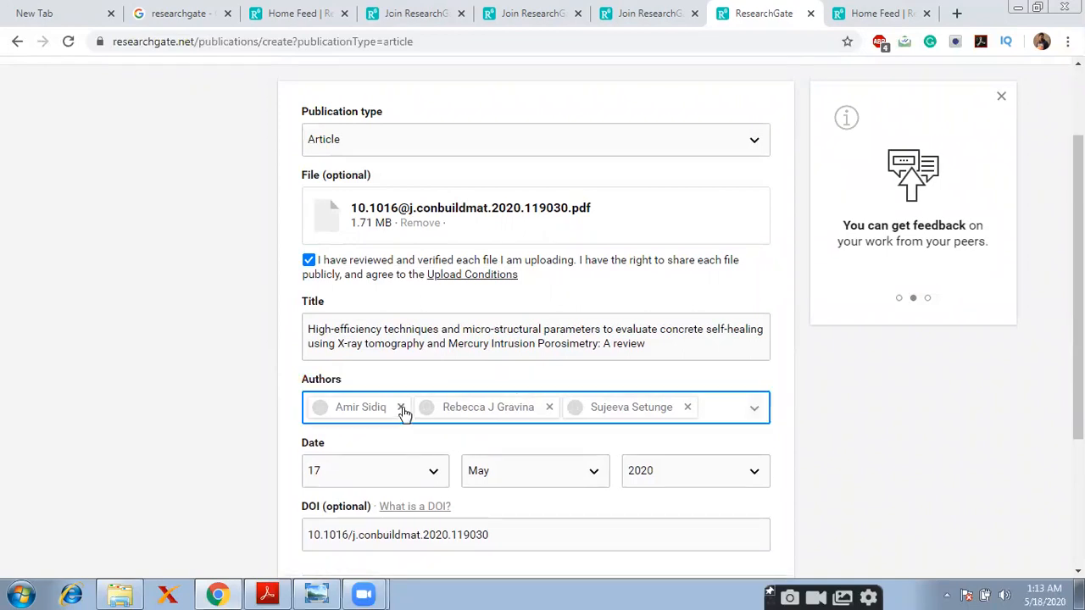
left_click(402, 408)
left_click(441, 408)
left_click(431, 408)
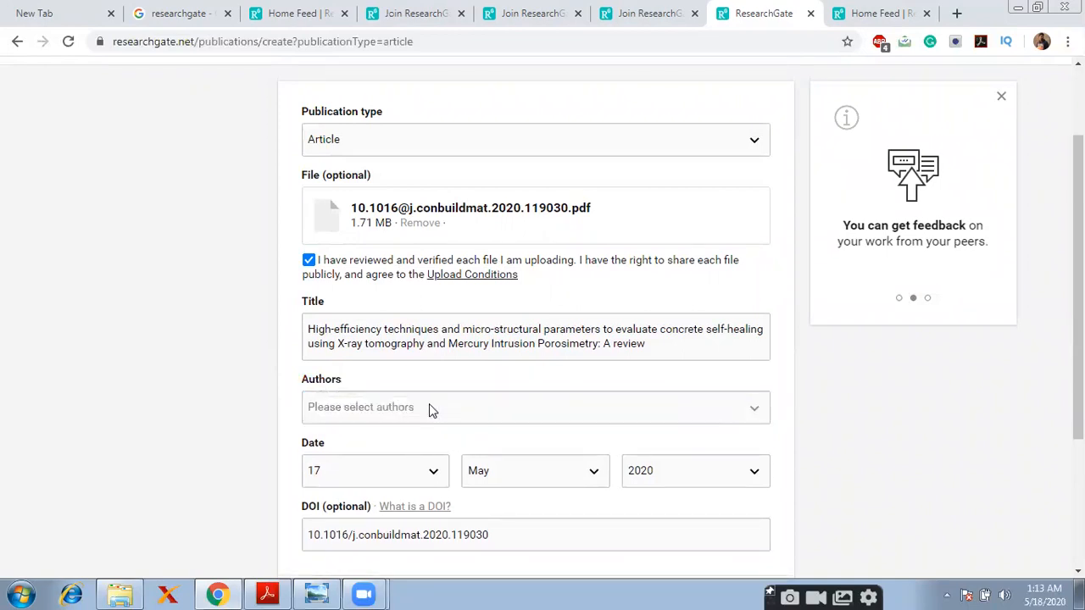
Try to continue with the article details while the Authors field is empty, and return to that field
left_click(429, 407)
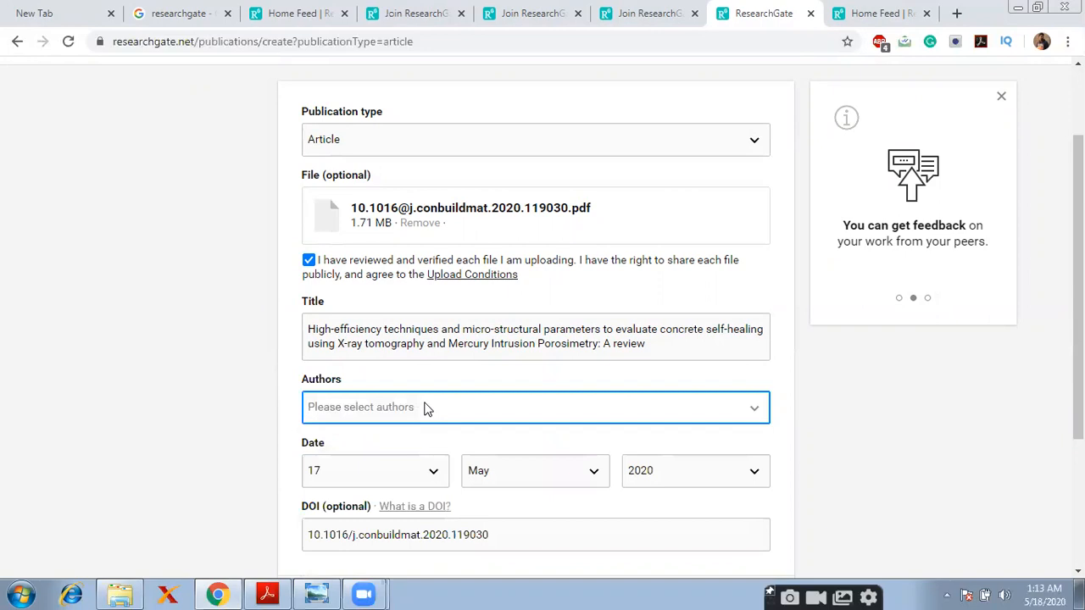
left_click(818, 448)
scroll(801, 444, "down", 3)
left_click(751, 398)
scroll(749, 400, "up", 5)
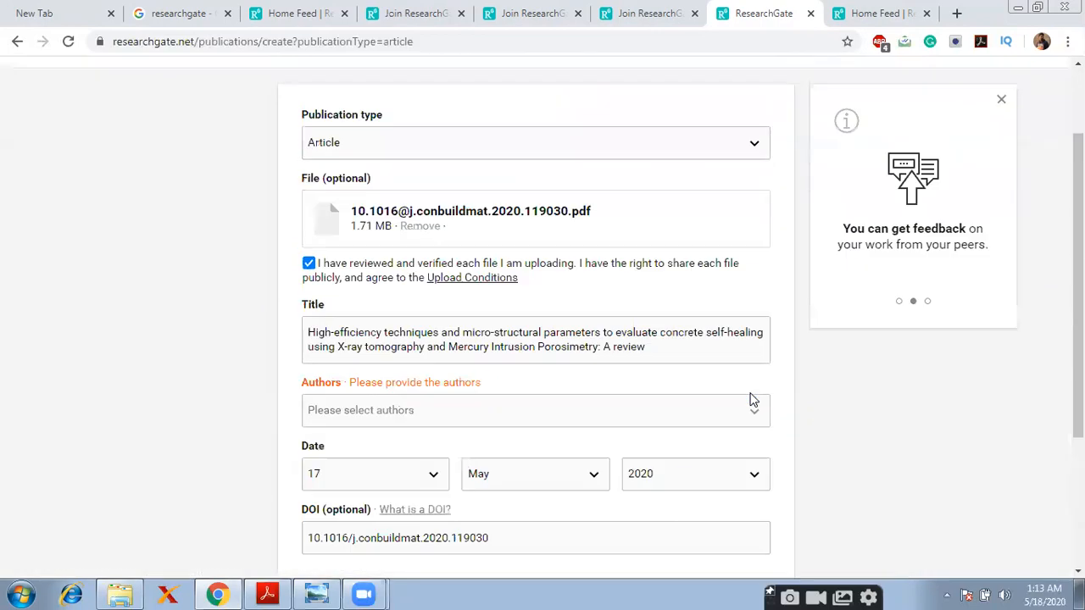
Search the Authors field for the researcher's own name, add that profile as the article's author, and try to continue
left_click(560, 509)
type("c.ve")
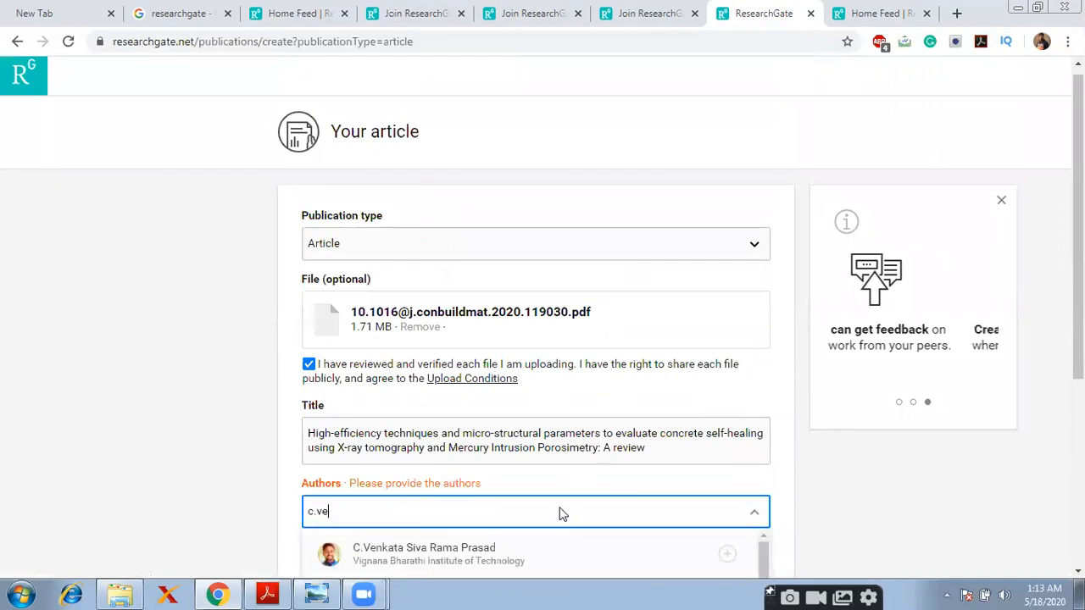
left_click(455, 558)
scroll(557, 435, "down", 3)
left_click(729, 466)
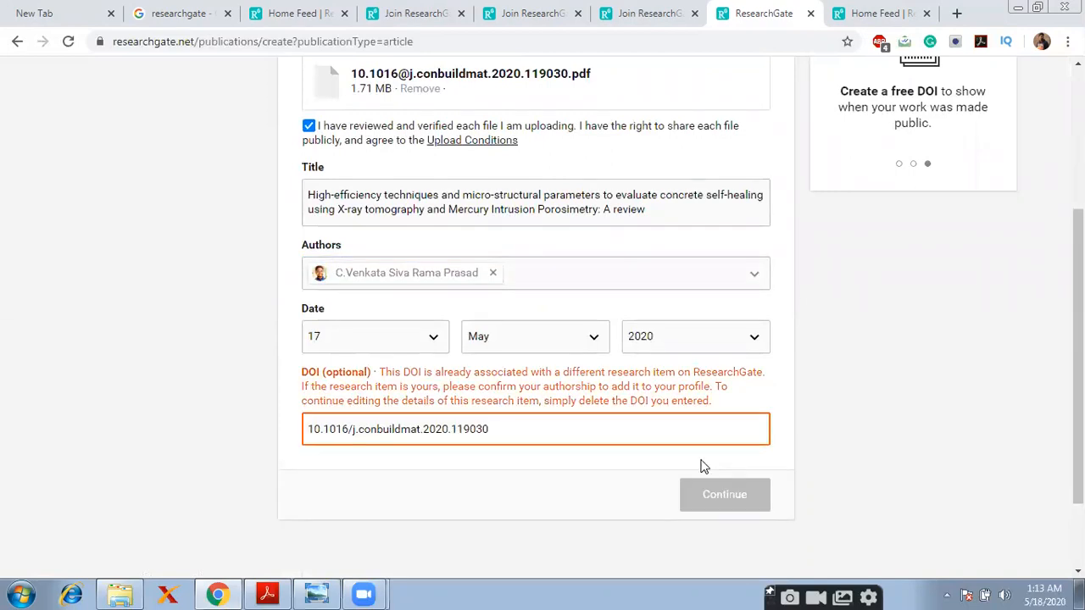
Clear the optional DOI from the article's details and continue to the additional details
left_click_drag(581, 425, 341, 425)
left_click(305, 426)
left_click_drag(514, 429, 307, 423)
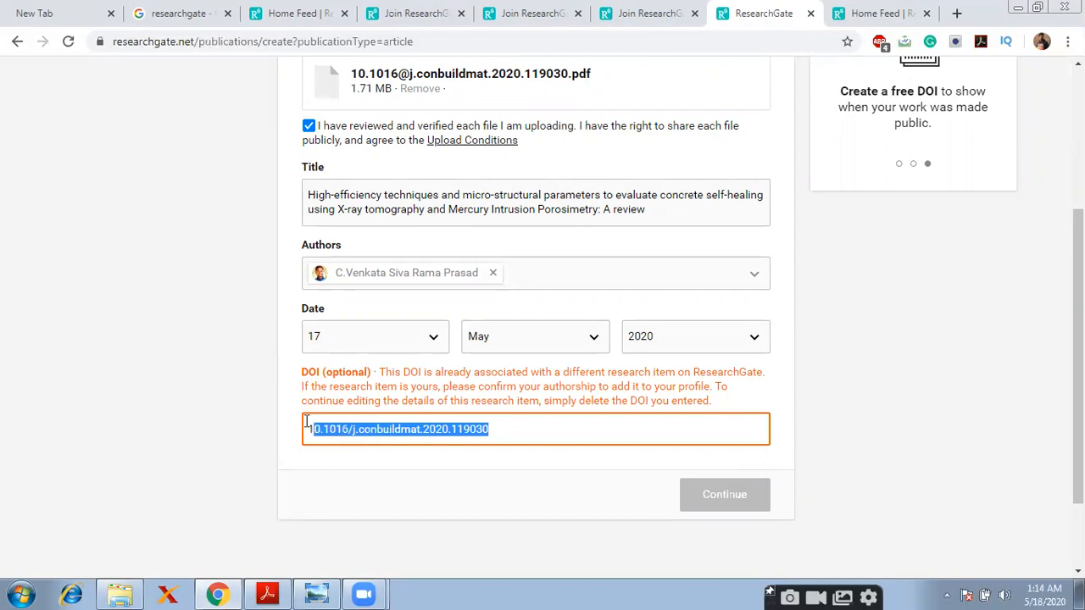
key("BackSpace")
left_click(738, 472)
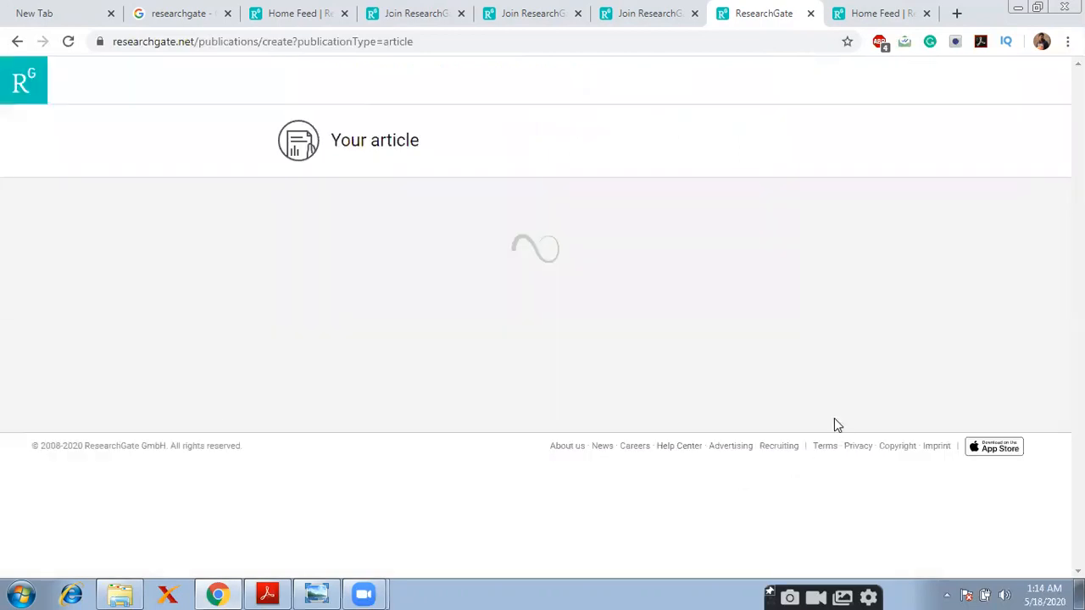
Examine the additional detail fields for abstract, peer review, journal name, volume, issue, page and existing DOI
scroll(743, 389, "down", 2)
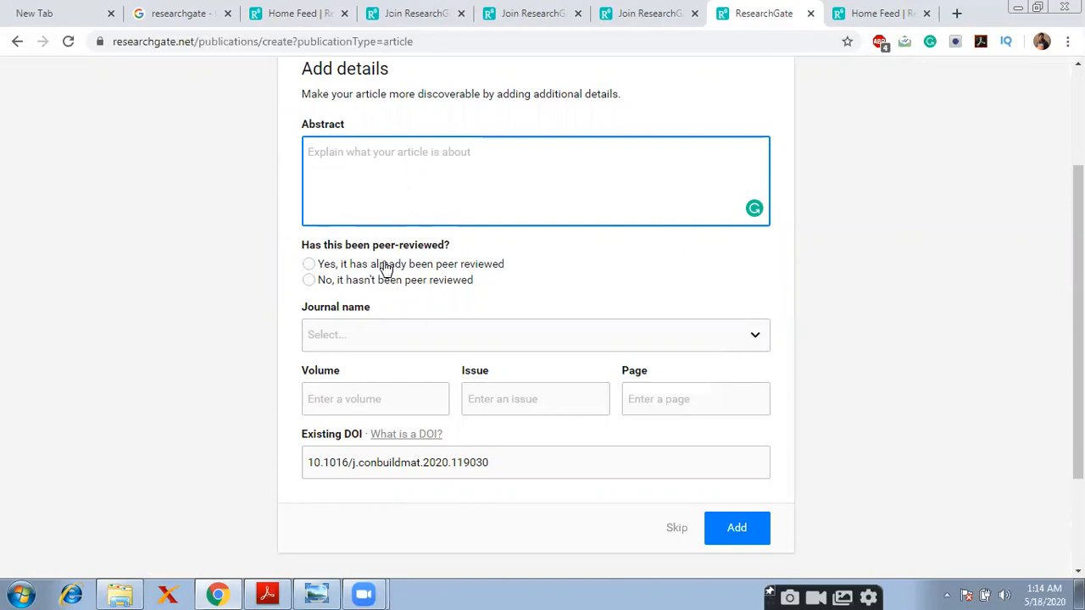
scroll(399, 267, "down", 1)
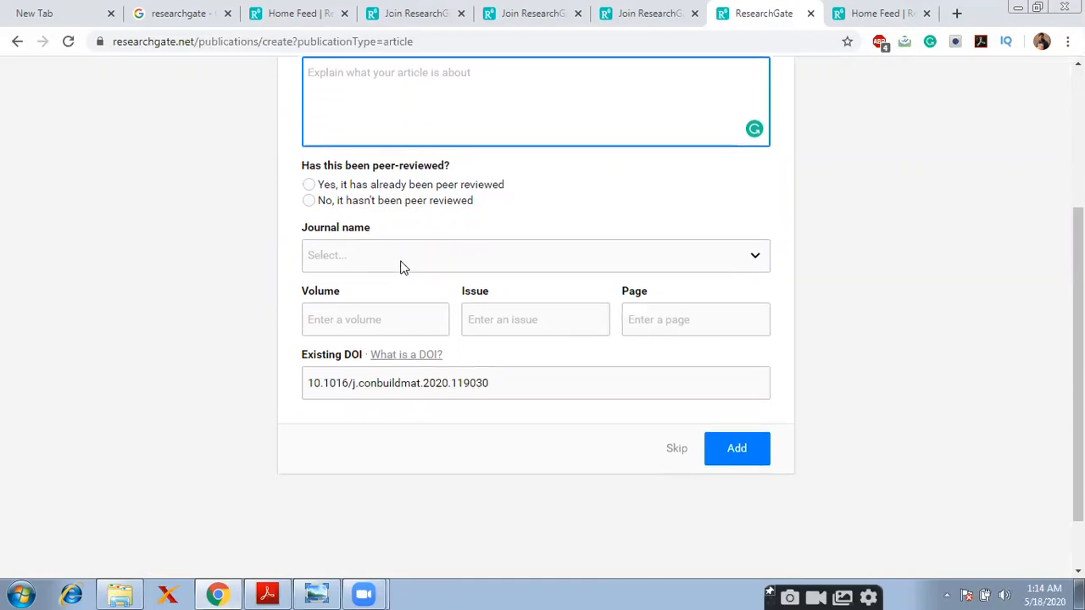
left_click(499, 256)
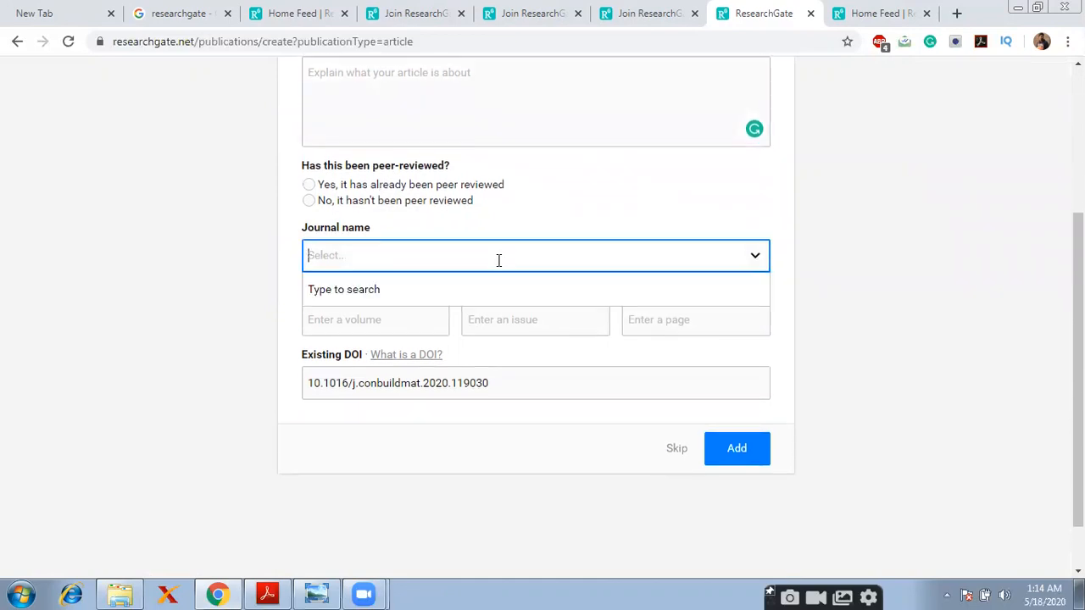
left_click(389, 317)
left_click(529, 320)
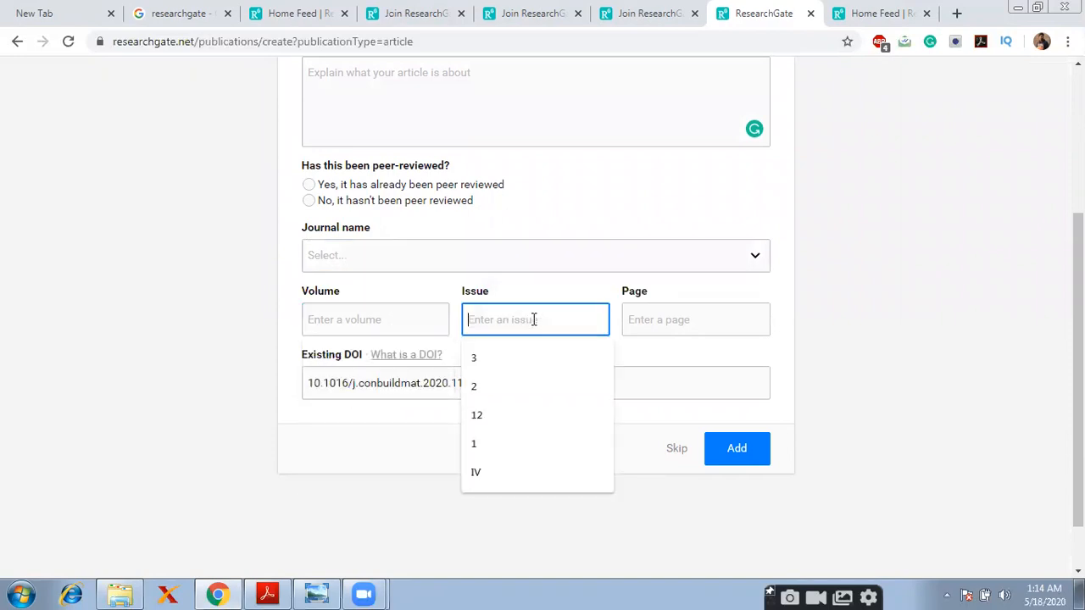
left_click(699, 327)
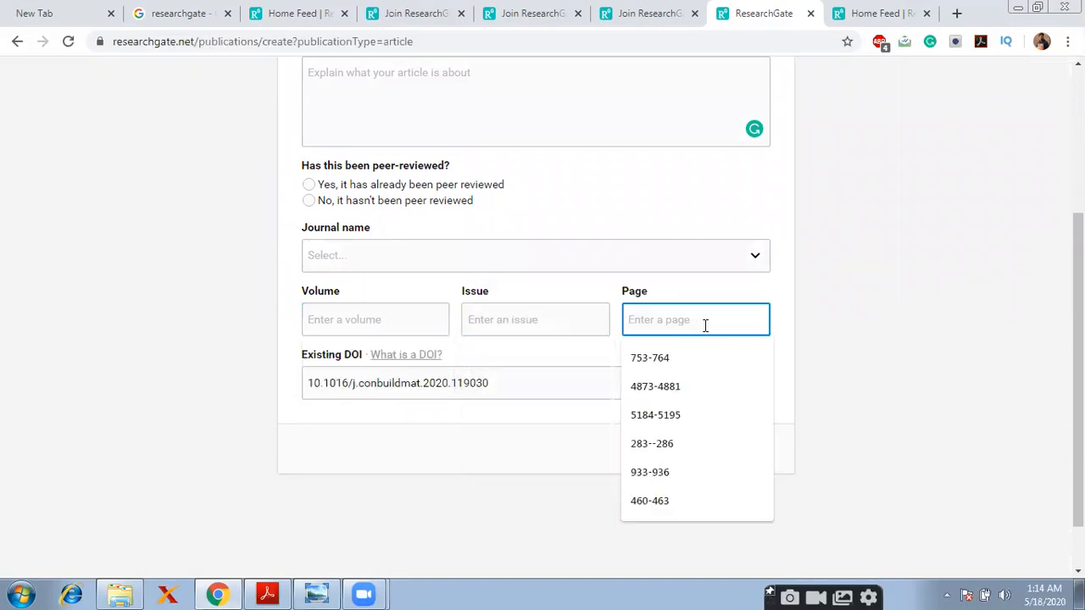
left_click(576, 383)
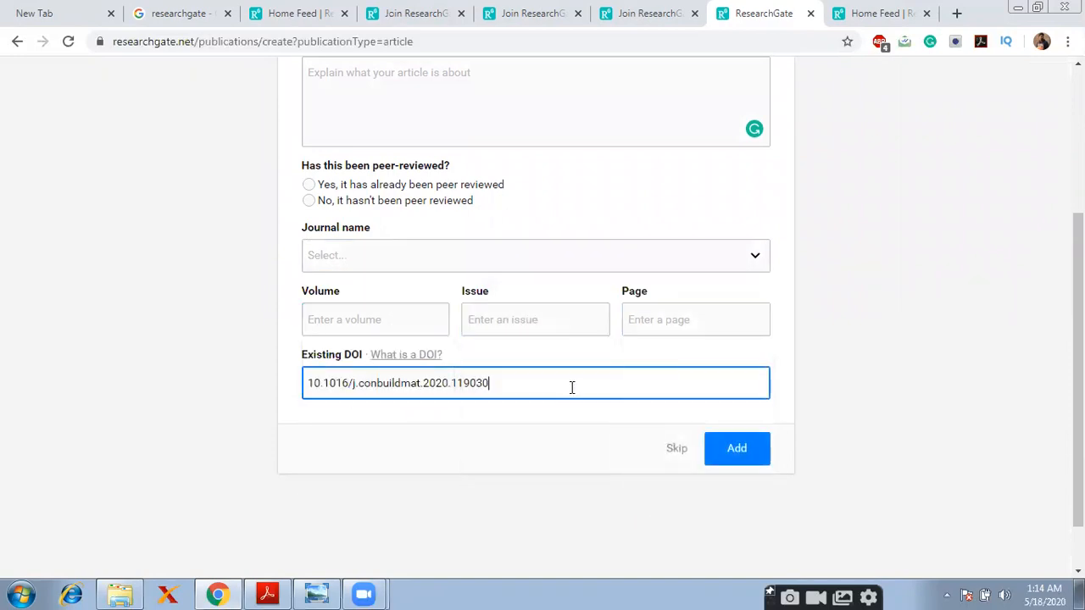
Skip the additional details and mark the article as not from a project
left_click(676, 449)
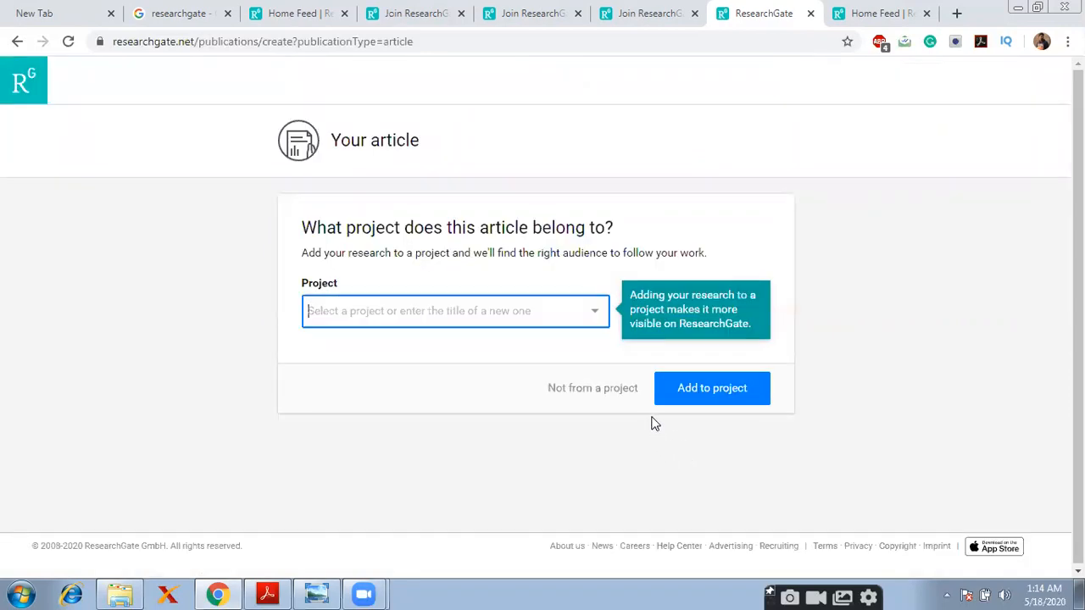
left_click(599, 395)
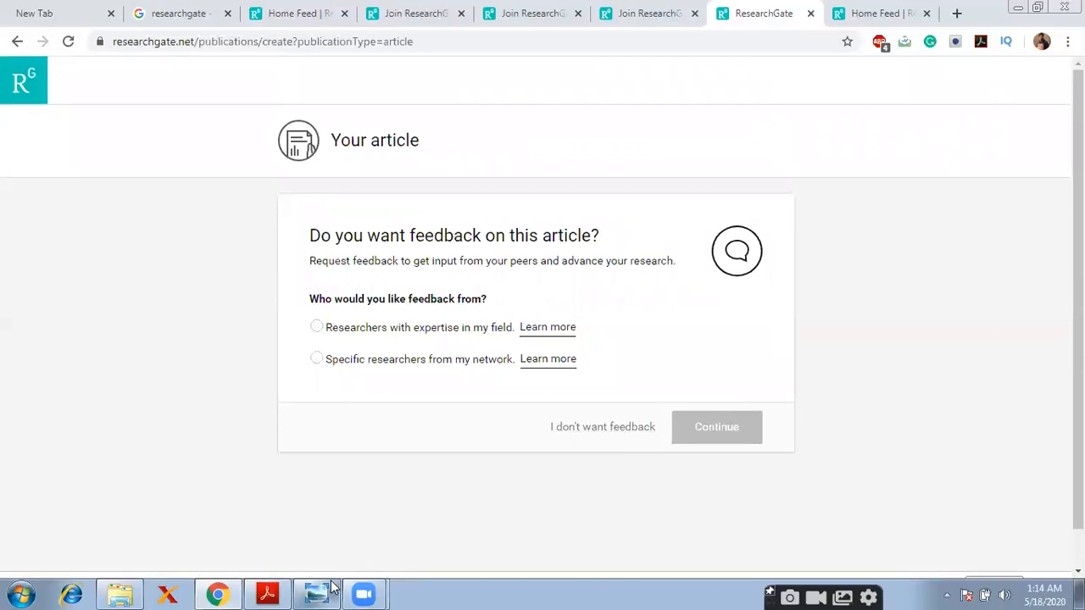
Switch to Windows Photo Viewer to show the ResearchGate account title image
mouse_move(327, 583)
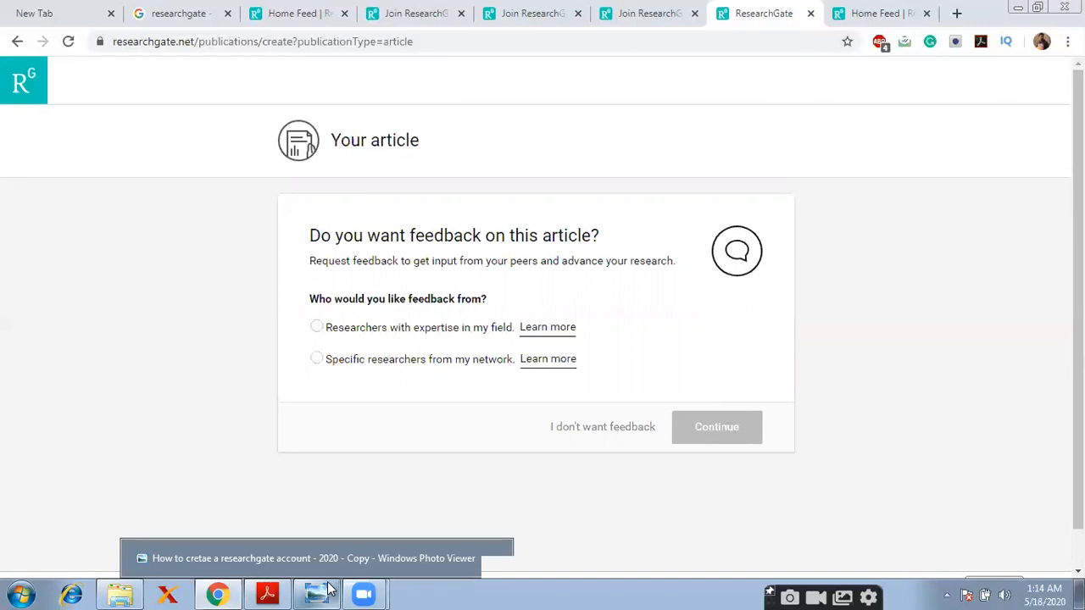
left_click(328, 585)
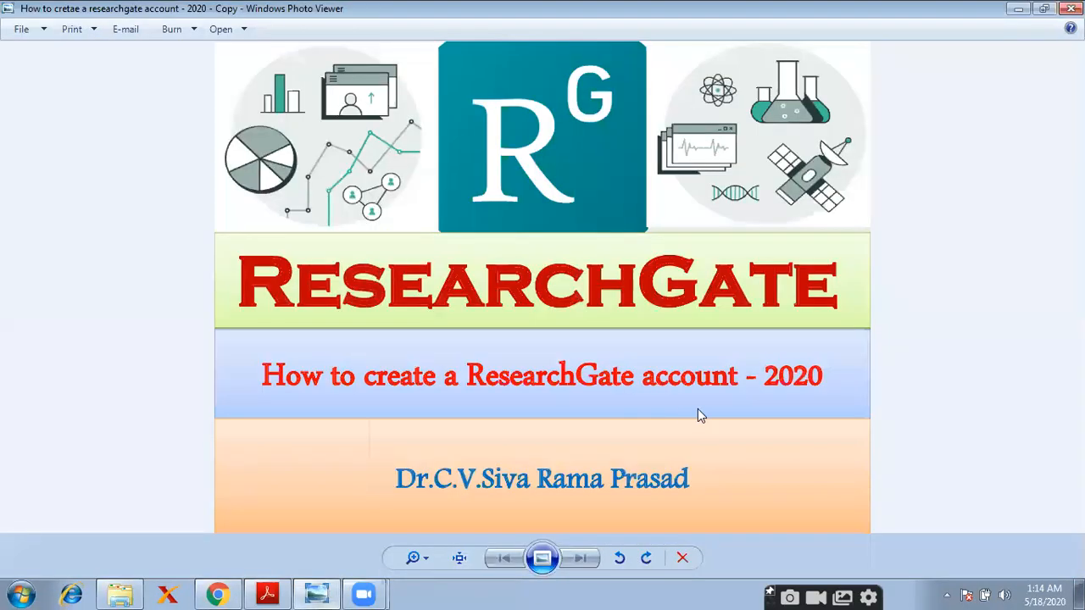